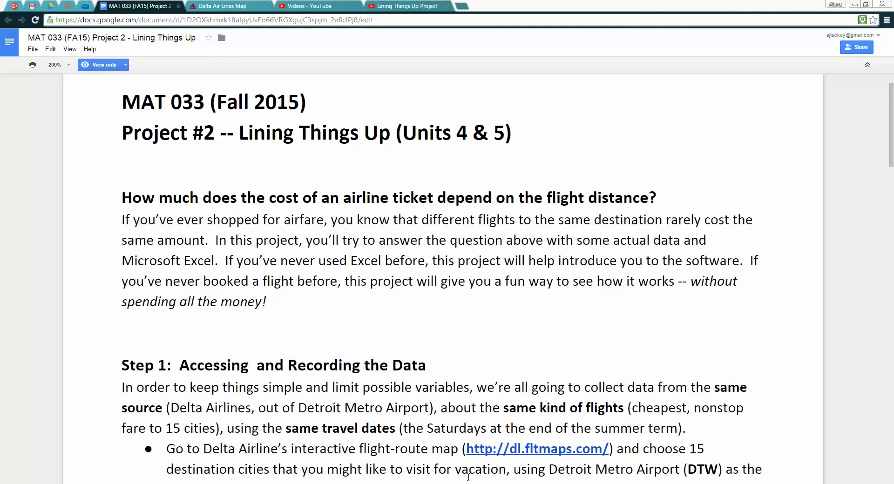
Highlight the summer term travel dates in the project document.
{"action": "left_click", "coordinate": [272, 385]}
{"action": "scroll", "coordinate": [271, 384], "scroll_direction": "down", "scroll_amount": 3}
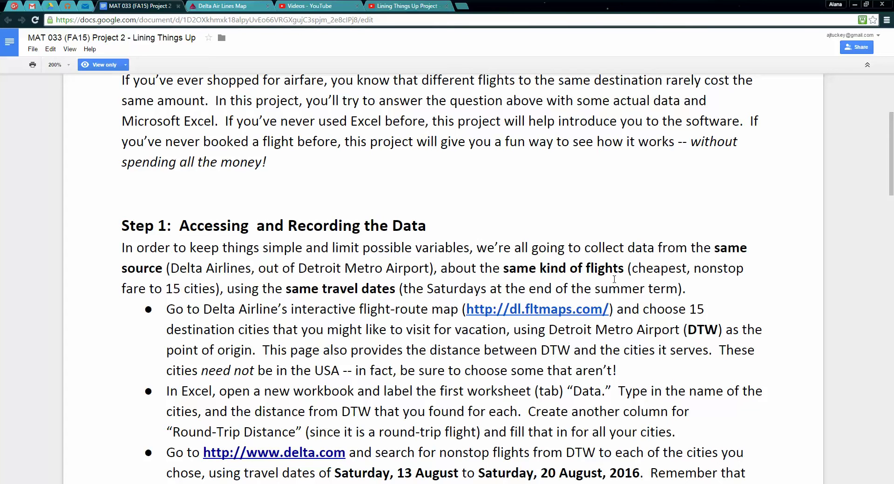
{"action": "left_click_drag", "start_coordinate": [681, 289], "coordinate": [416, 289]}
{"action": "key", "text": "alt+Tab"}
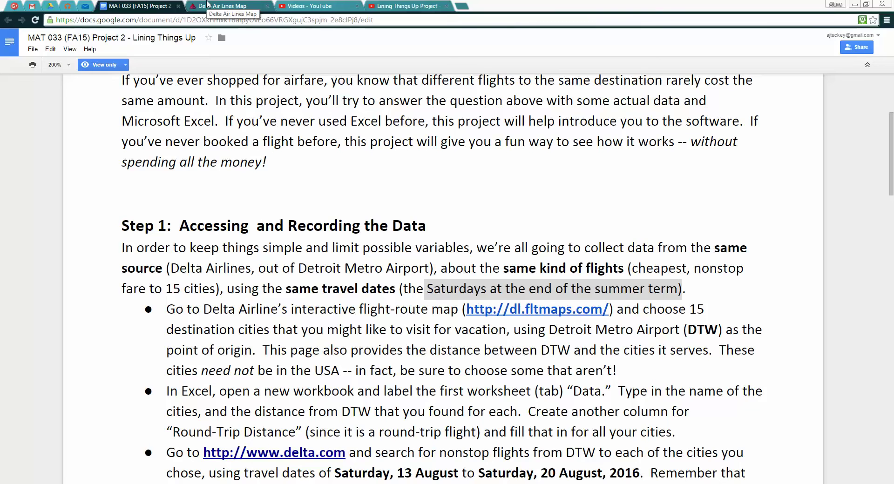
Show Detroit's destinations on the Delta route map, zoom in twice, and expand the departures list.
{"action": "left_click", "coordinate": [207, 5]}
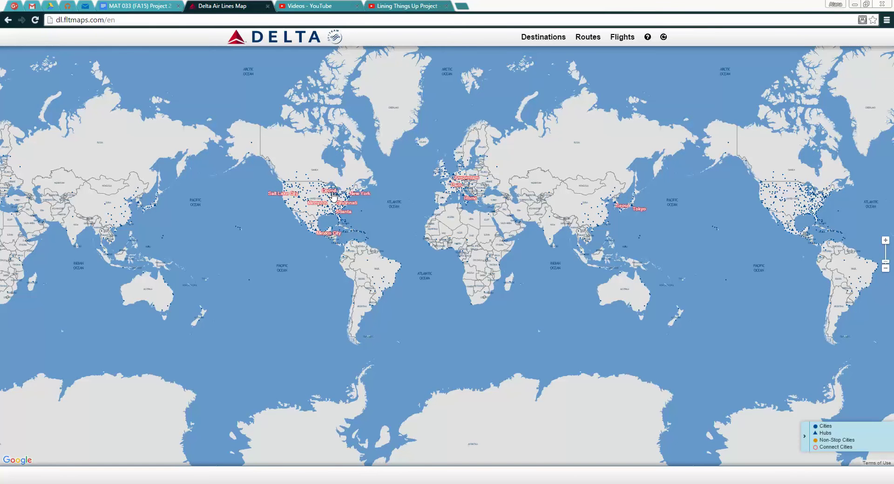
{"action": "left_click", "coordinate": [334, 196]}
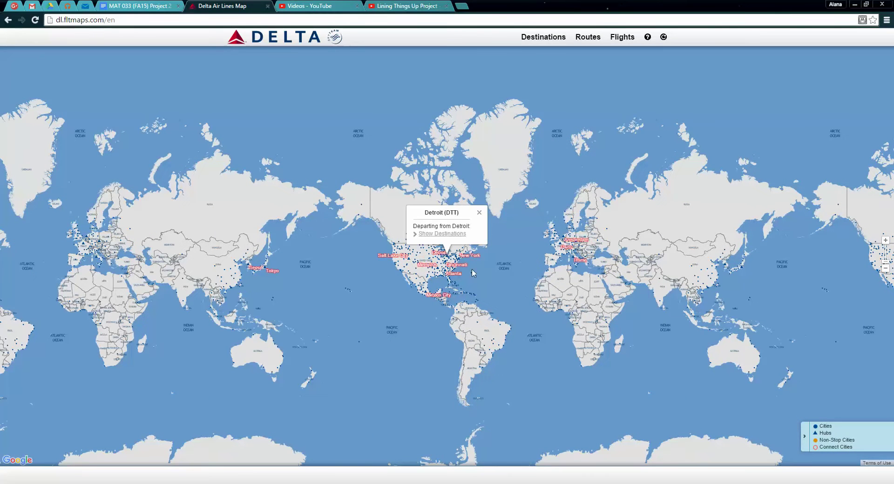
{"action": "left_click", "coordinate": [438, 233]}
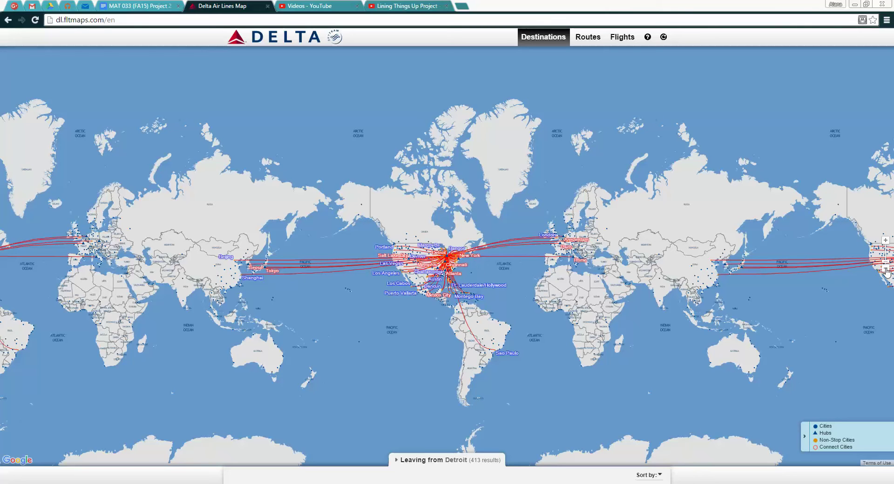
{"action": "left_click", "coordinate": [885, 241]}
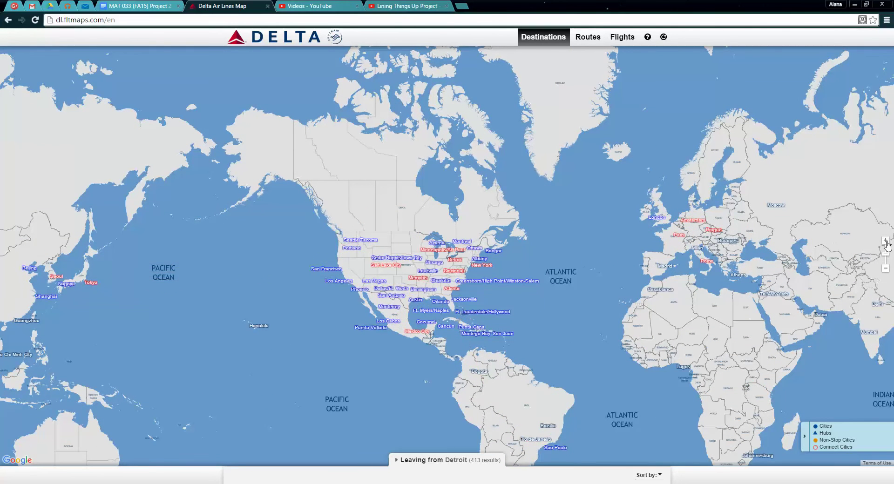
{"action": "left_click", "coordinate": [885, 241]}
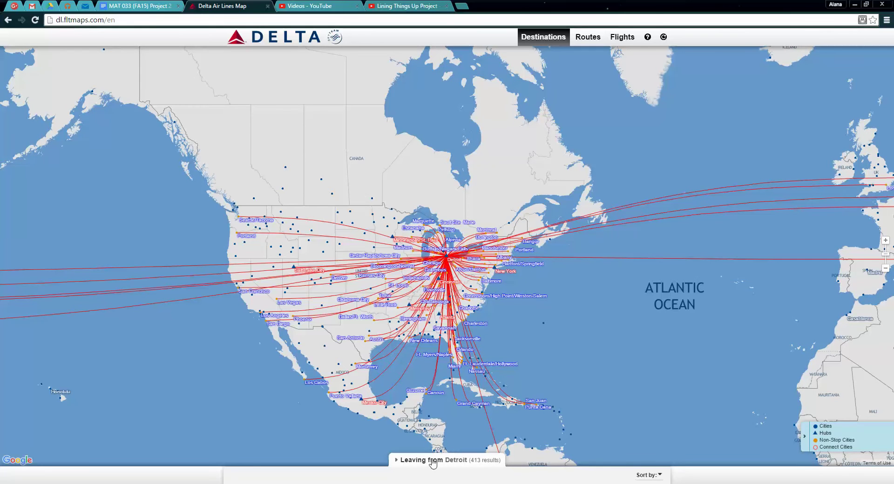
{"action": "left_click", "coordinate": [471, 463]}
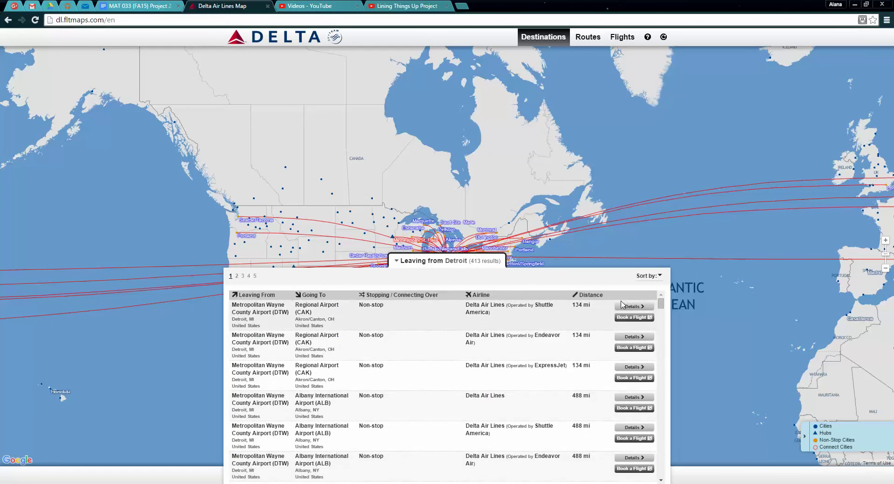
Leave the sort order unchanged and highlight the first row's Non-stop and Akron/Canton entries.
{"action": "left_click", "coordinate": [653, 278]}
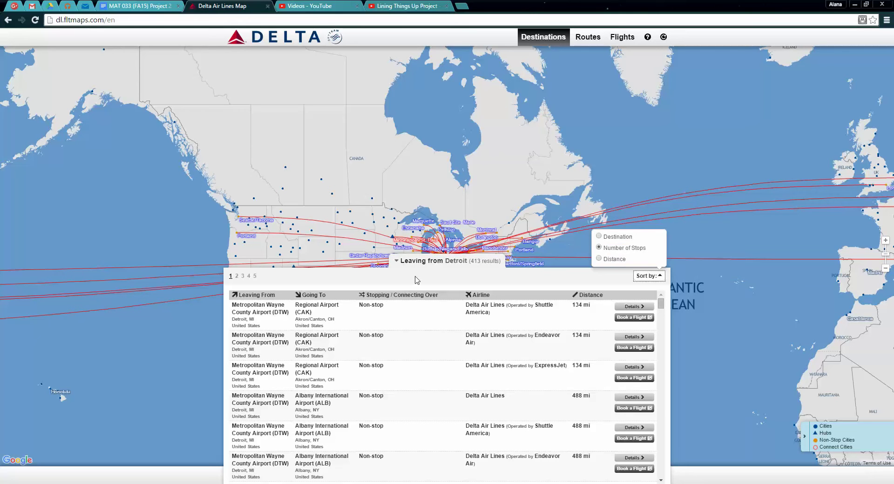
{"action": "double_click", "coordinate": [378, 305]}
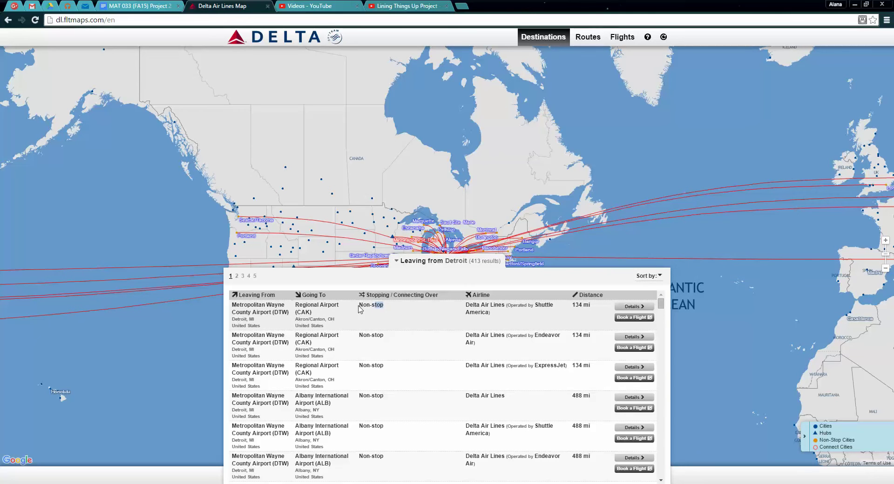
{"action": "left_click_drag", "start_coordinate": [360, 309], "coordinate": [359, 307]}
{"action": "left_click_drag", "start_coordinate": [301, 319], "coordinate": [327, 326]}
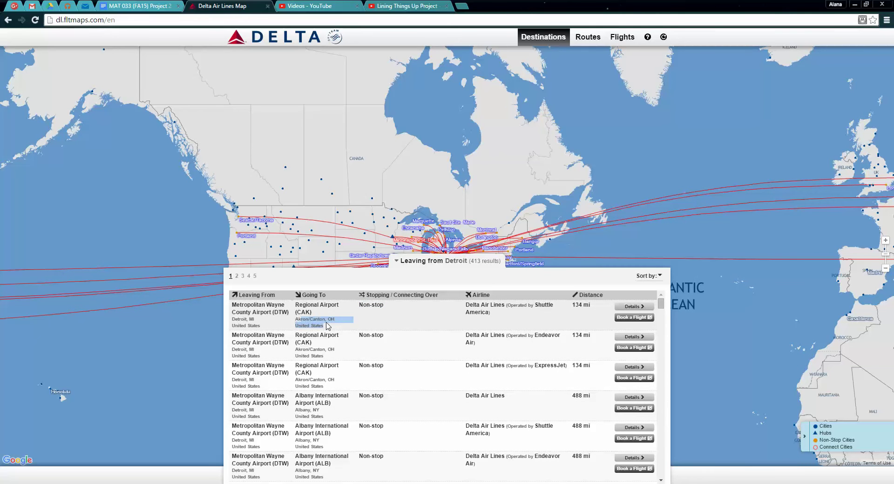
Scroll the Detroit departures and highlight the Cincinnati flight with its 230 mi distance.
{"action": "scroll", "coordinate": [484, 351], "scroll_direction": "down", "scroll_amount": 5}
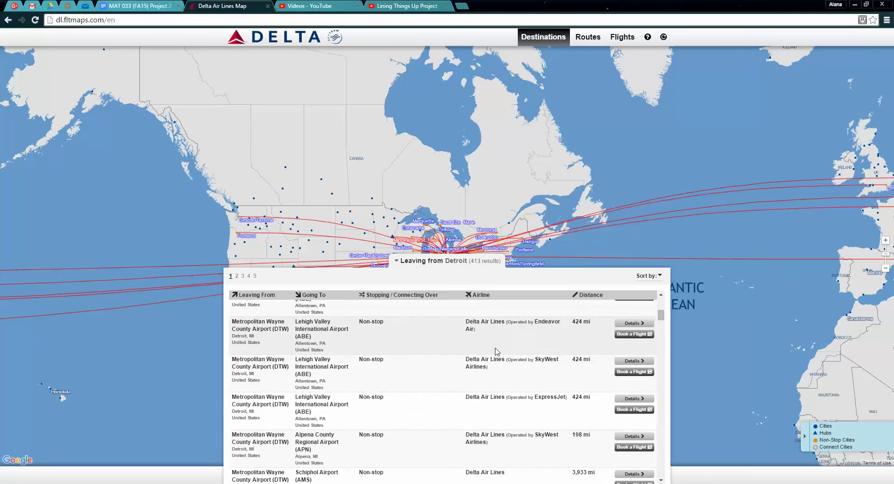
{"action": "scroll", "coordinate": [496, 351], "scroll_direction": "down", "scroll_amount": 10}
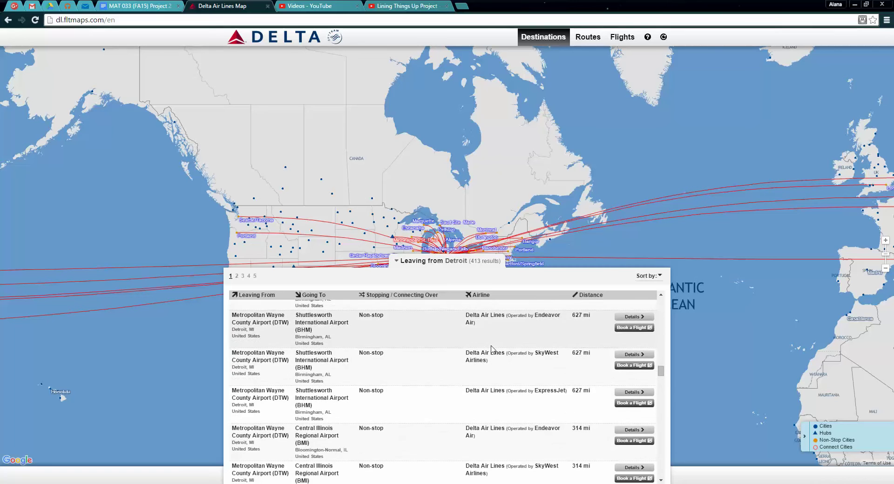
{"action": "scroll", "coordinate": [492, 349], "scroll_direction": "down", "scroll_amount": 10}
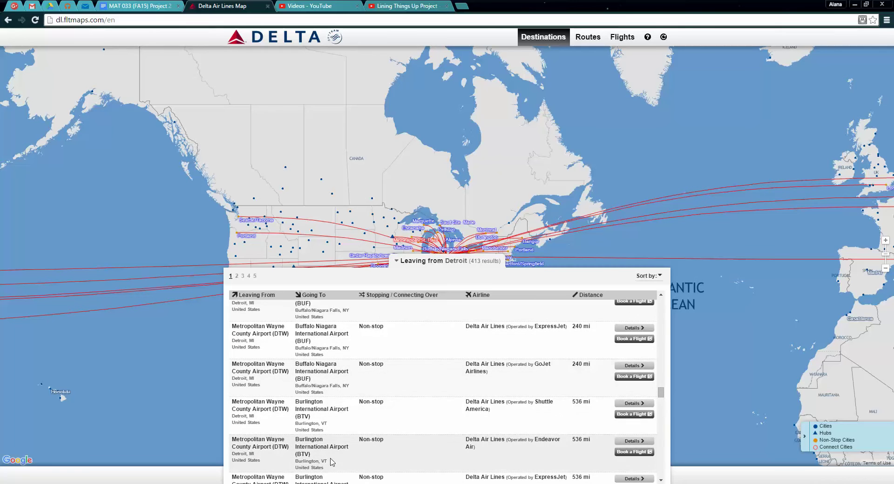
{"action": "left_click_drag", "start_coordinate": [332, 462], "coordinate": [298, 435]}
{"action": "scroll", "coordinate": [361, 416], "scroll_direction": "down", "scroll_amount": 10}
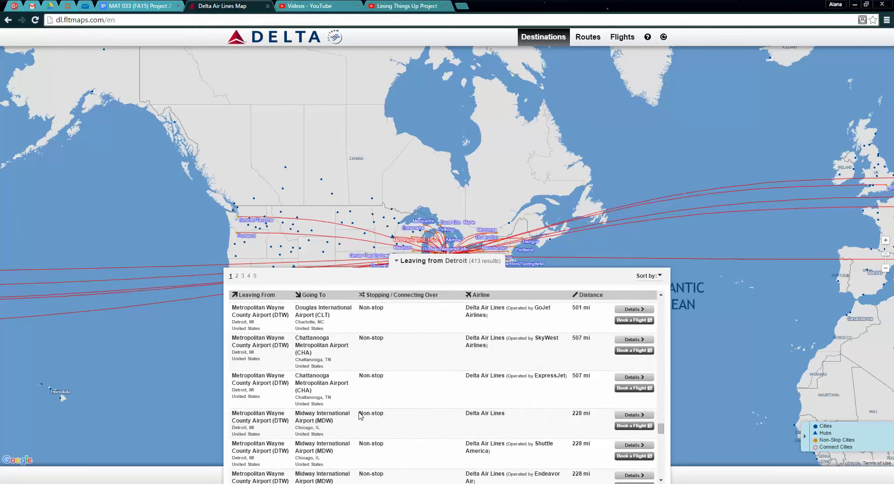
{"action": "scroll", "coordinate": [343, 413], "scroll_direction": "down", "scroll_amount": 3}
{"action": "left_click_drag", "start_coordinate": [325, 409], "coordinate": [301, 408]}
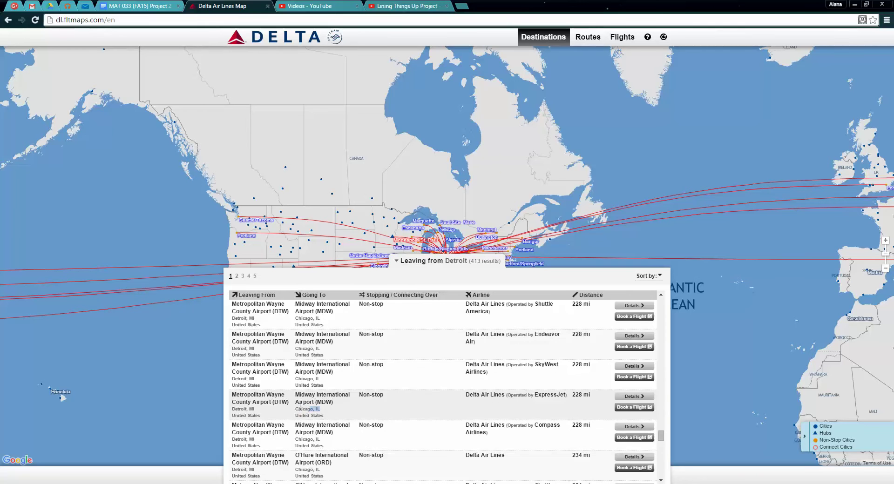
{"action": "scroll", "coordinate": [365, 404], "scroll_direction": "down", "scroll_amount": 6}
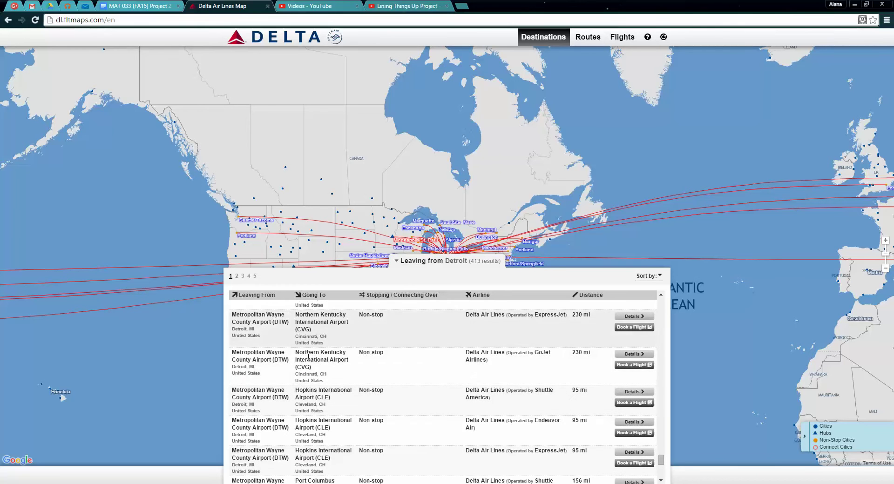
{"action": "left_click_drag", "start_coordinate": [240, 353], "coordinate": [332, 375]}
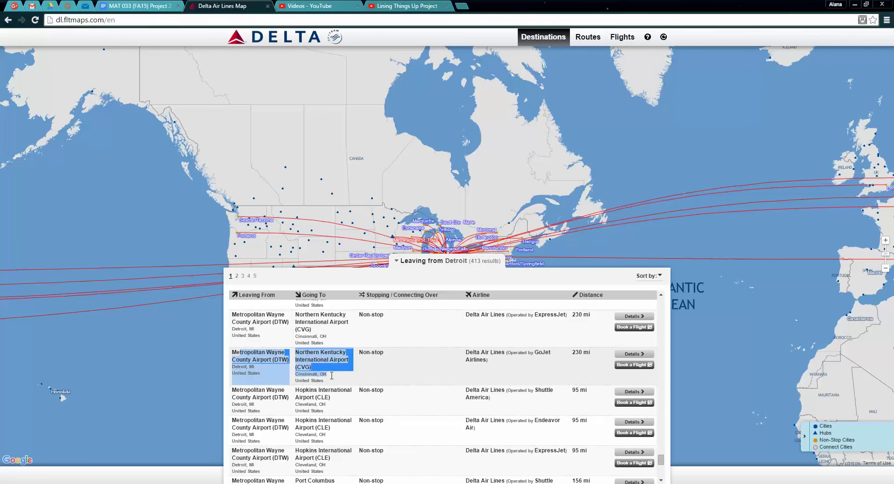
{"action": "left_click_drag", "start_coordinate": [571, 352], "coordinate": [588, 352]}
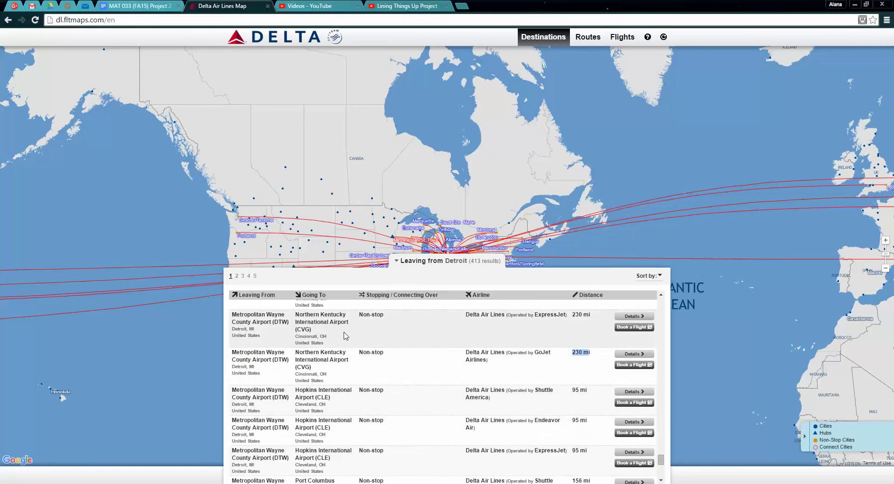
Scroll further and highlight the Cancun row with its 1,480 mi distance.
{"action": "scroll", "coordinate": [344, 336], "scroll_direction": "down", "scroll_amount": 5}
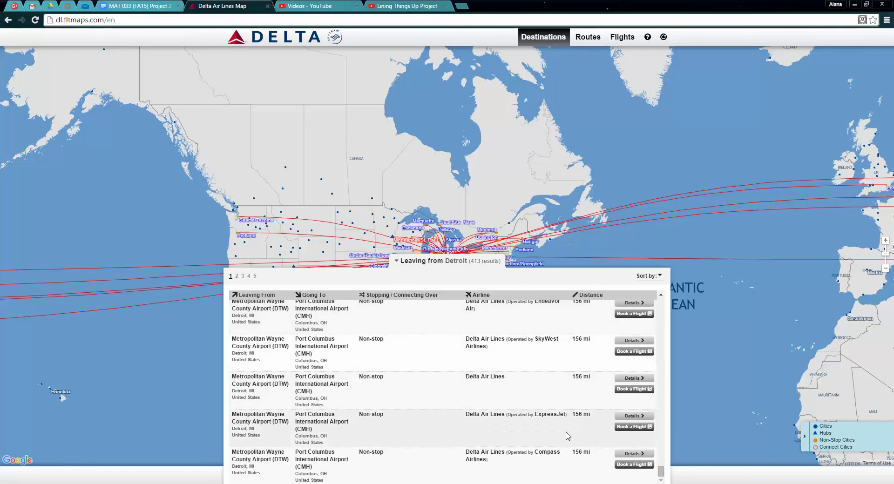
{"action": "scroll", "coordinate": [567, 435], "scroll_direction": "down", "scroll_amount": 15}
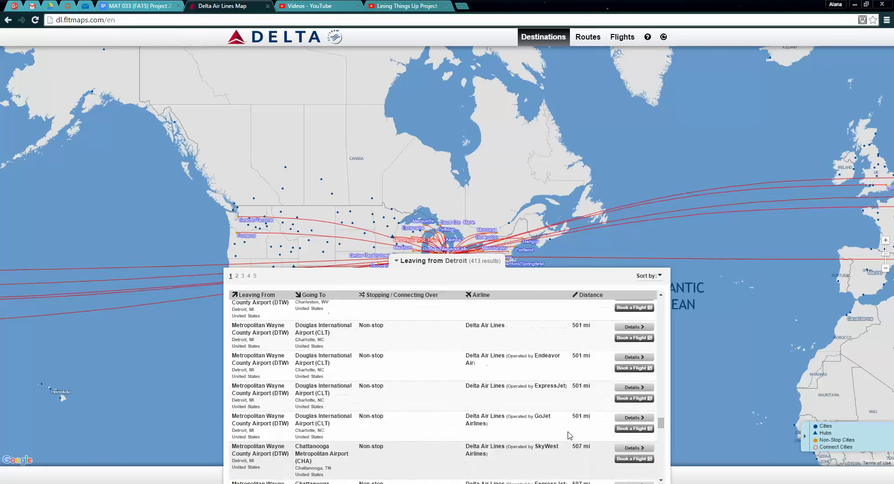
{"action": "scroll", "coordinate": [567, 436], "scroll_direction": "down", "scroll_amount": 10}
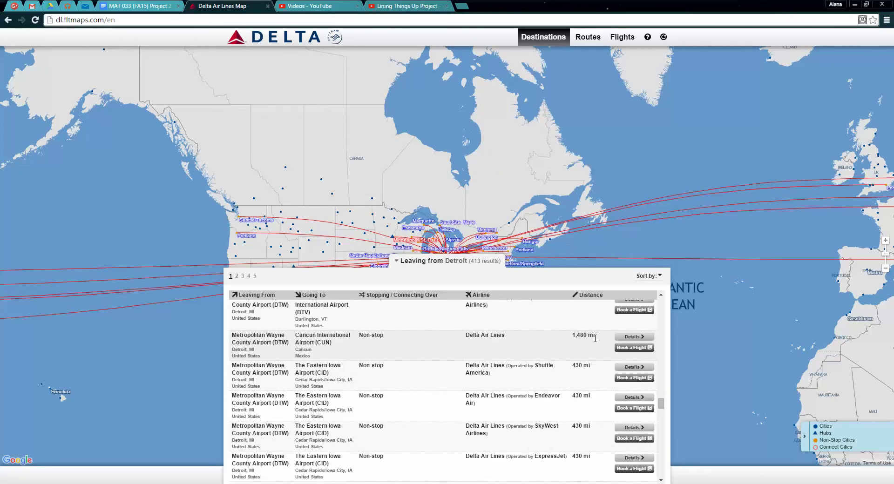
{"action": "left_click_drag", "start_coordinate": [595, 338], "coordinate": [561, 333]}
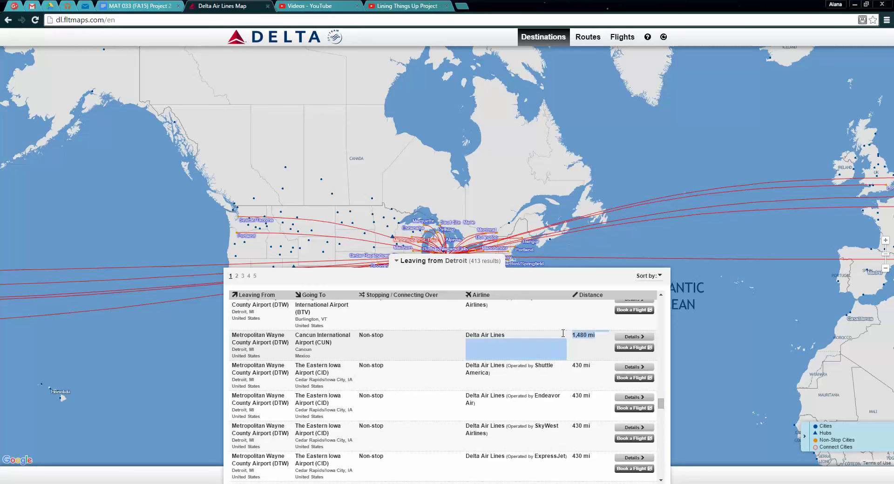
{"action": "mouse_move", "coordinate": [562, 333]}
{"action": "left_mouse_down"}
{"action": "mouse_move", "coordinate": [577, 333]}
{"action": "mouse_move", "coordinate": [503, 340]}
{"action": "mouse_move", "coordinate": [354, 326]}
{"action": "mouse_move", "coordinate": [305, 342]}
{"action": "mouse_move", "coordinate": [247, 336]}
{"action": "mouse_move", "coordinate": [557, 358]}
{"action": "mouse_move", "coordinate": [551, 330]}
{"action": "left_mouse_up"}
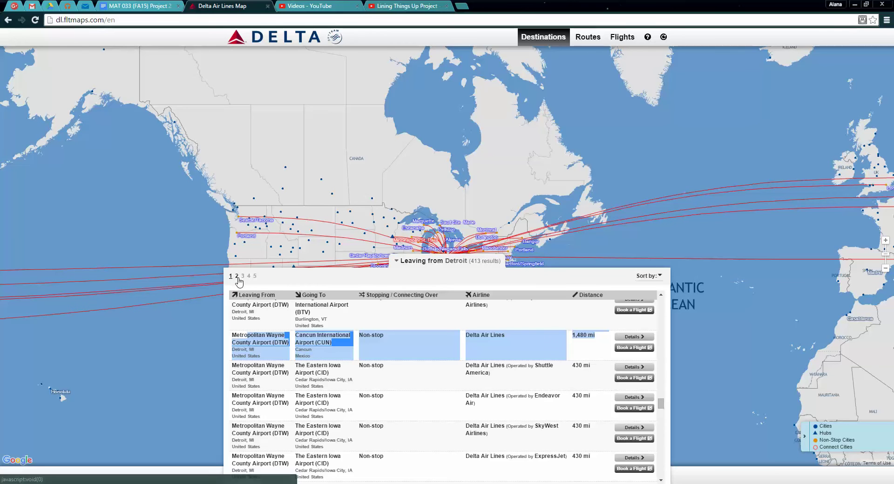
Open page 3 of Detroit's flight results.
{"action": "scroll", "coordinate": [285, 321], "scroll_direction": "down", "scroll_amount": 2}
{"action": "scroll", "coordinate": [293, 326], "scroll_direction": "up", "scroll_amount": 4}
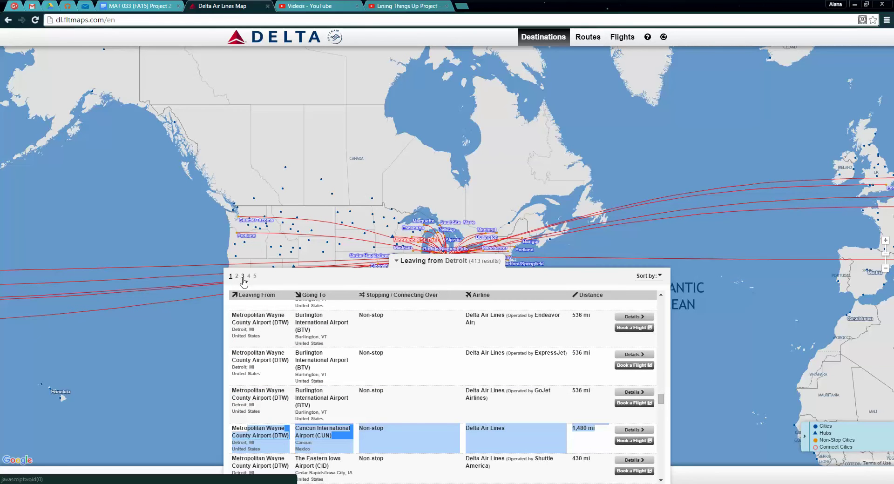
{"action": "left_click", "coordinate": [242, 277]}
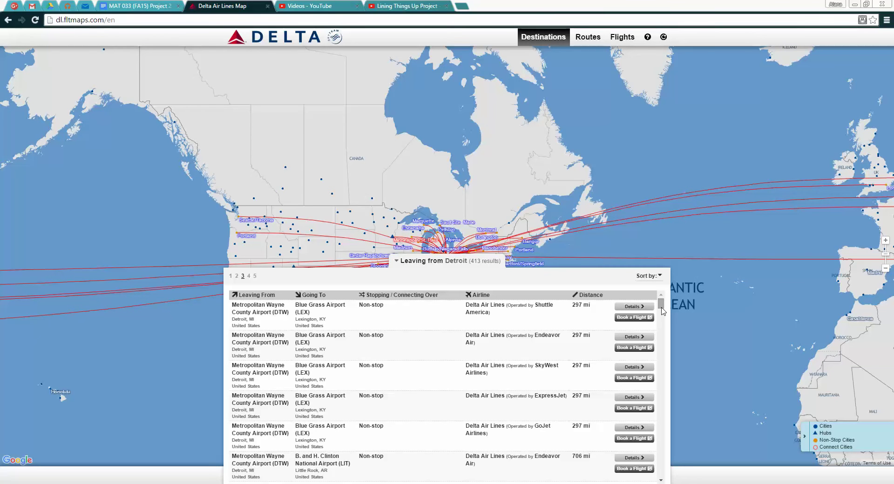
{"action": "left_click_drag", "start_coordinate": [663, 309], "coordinate": [668, 423]}
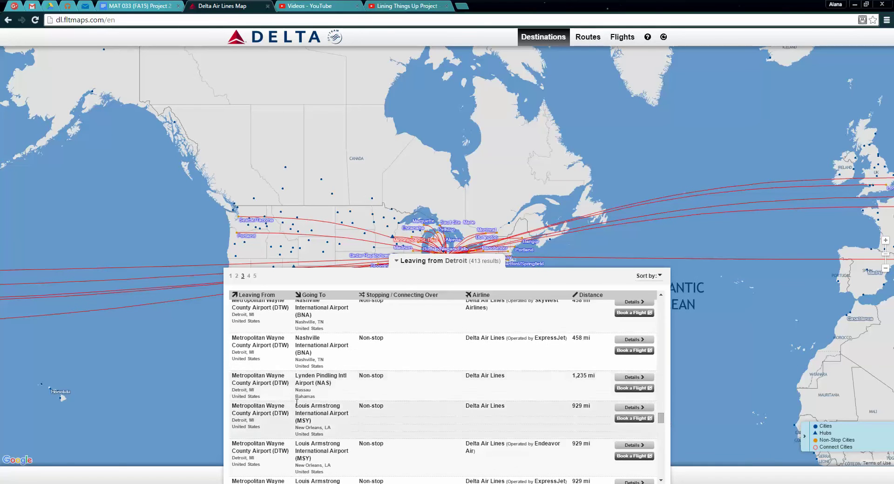
Highlight the Nassau, Bahamas row, then go to the Windows Start screen.
{"action": "left_click_drag", "start_coordinate": [298, 394], "coordinate": [251, 376]}
{"action": "left_click", "coordinate": [388, 403]}
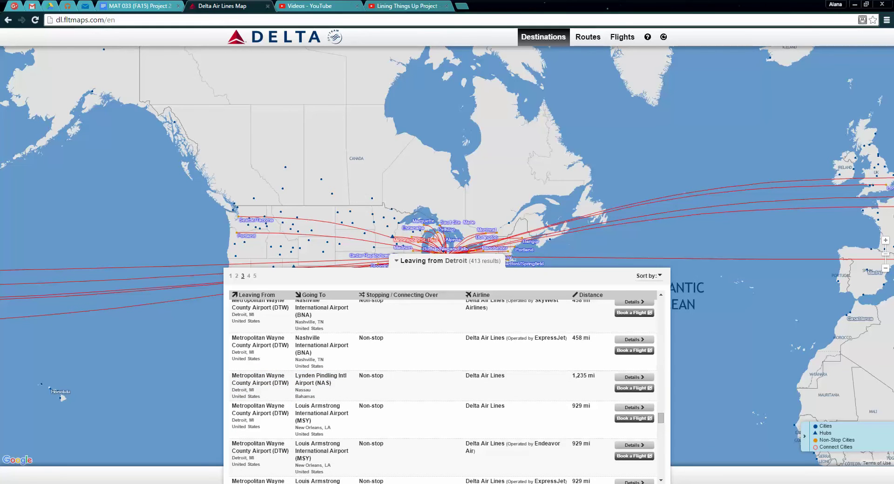
{"action": "key", "text": "super"}
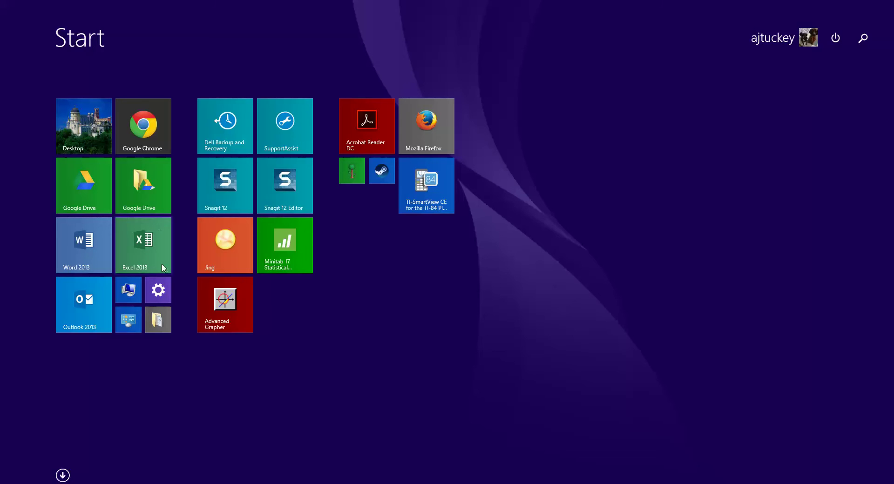
Start Excel 2013 from the Start screen with a blank workbook, Book1.
{"action": "left_click", "coordinate": [862, 41]}
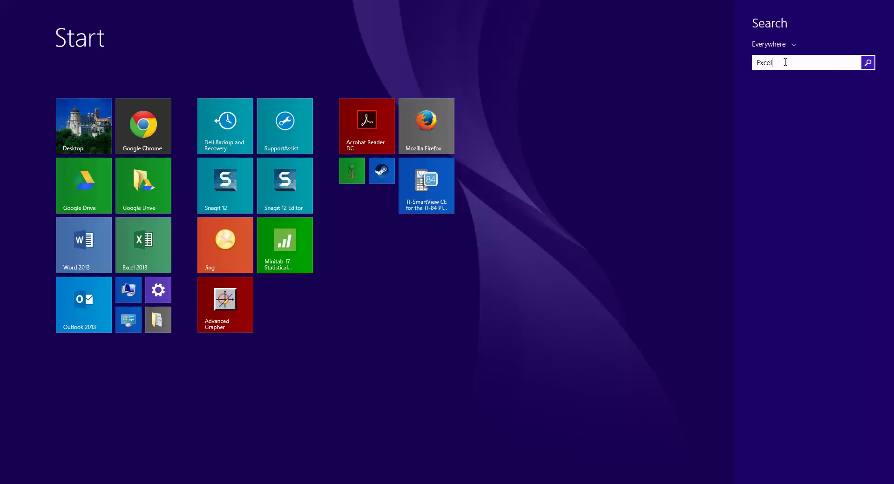
{"action": "key", "text": "Escape"}
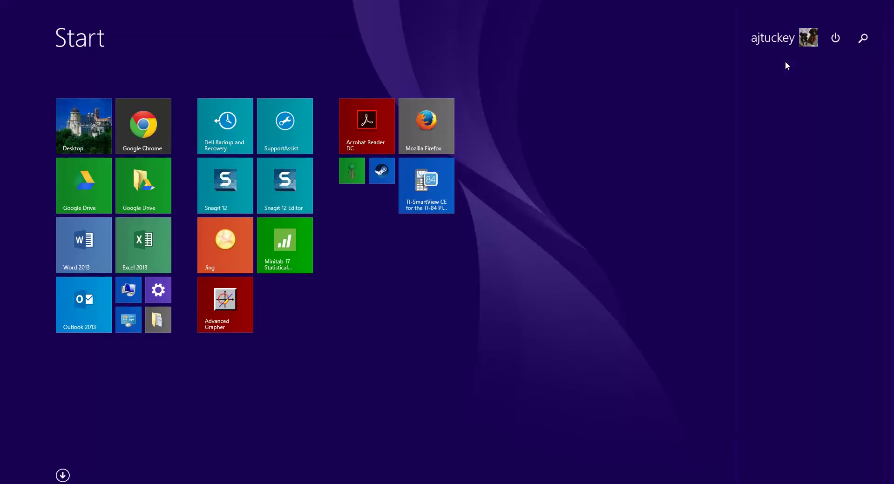
{"action": "left_click", "coordinate": [143, 245]}
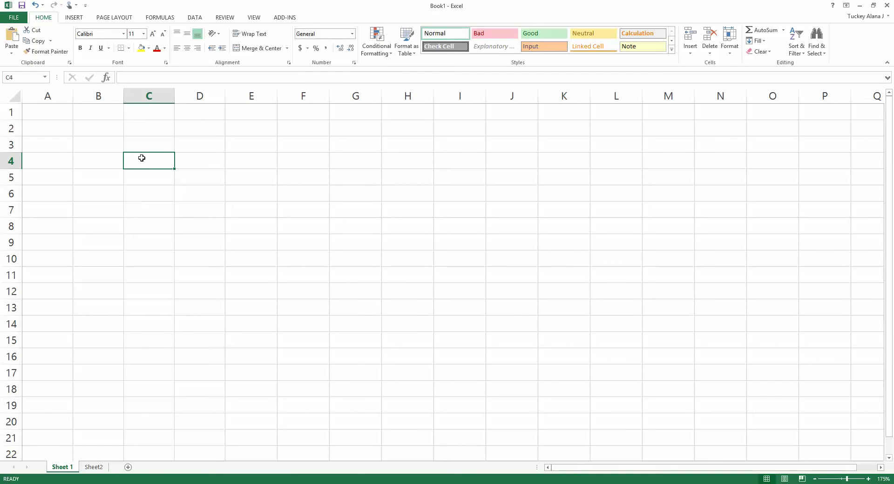
Select B3 and switch back and forth between Sheet 1 and Sheet2.
{"action": "left_click", "coordinate": [96, 137]}
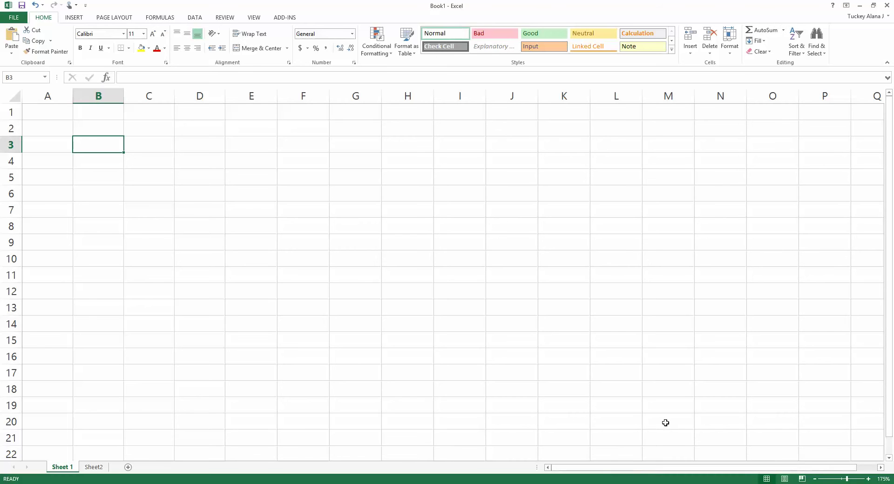
{"action": "left_click", "coordinate": [92, 467]}
{"action": "left_click", "coordinate": [67, 468]}
{"action": "left_click", "coordinate": [94, 468]}
{"action": "left_click", "coordinate": [65, 467]}
{"action": "left_click", "coordinate": [93, 467]}
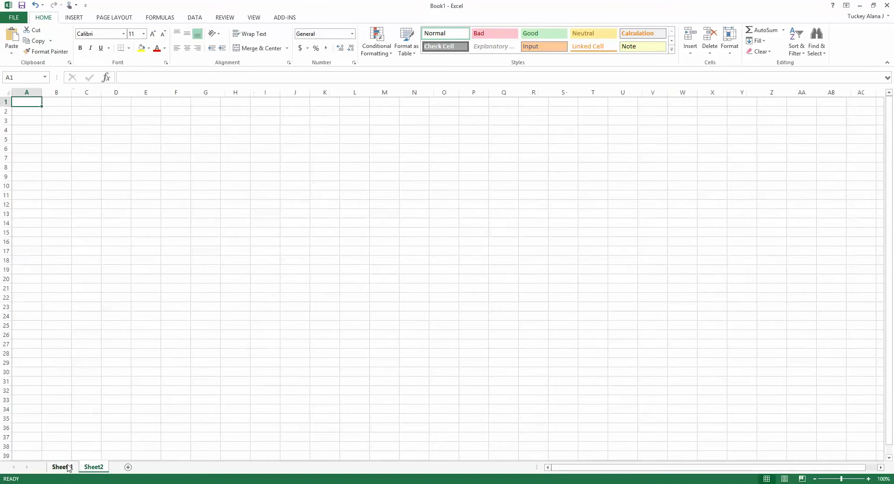
{"action": "left_click", "coordinate": [68, 468]}
{"action": "left_click", "coordinate": [96, 468]}
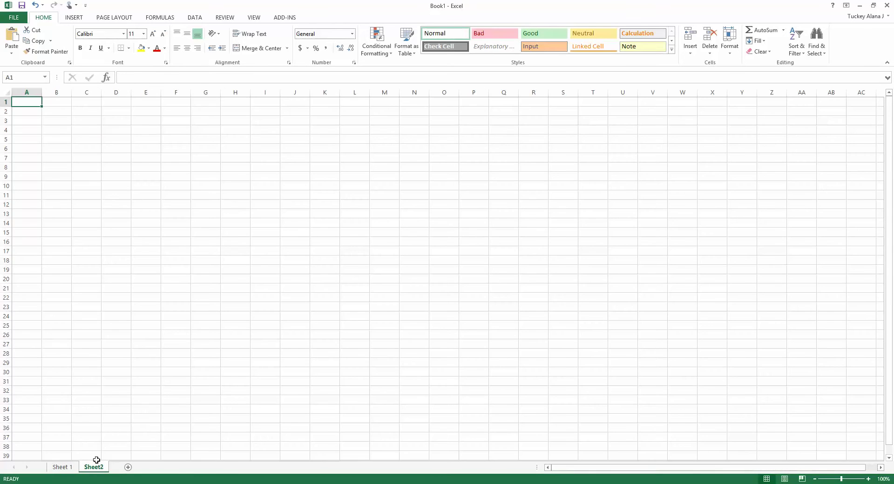
{"action": "left_click", "coordinate": [65, 467]}
Rename Sheet 1 to 'Data', then select B12 and view the File Info page.
{"action": "double_click", "coordinate": [65, 468]}
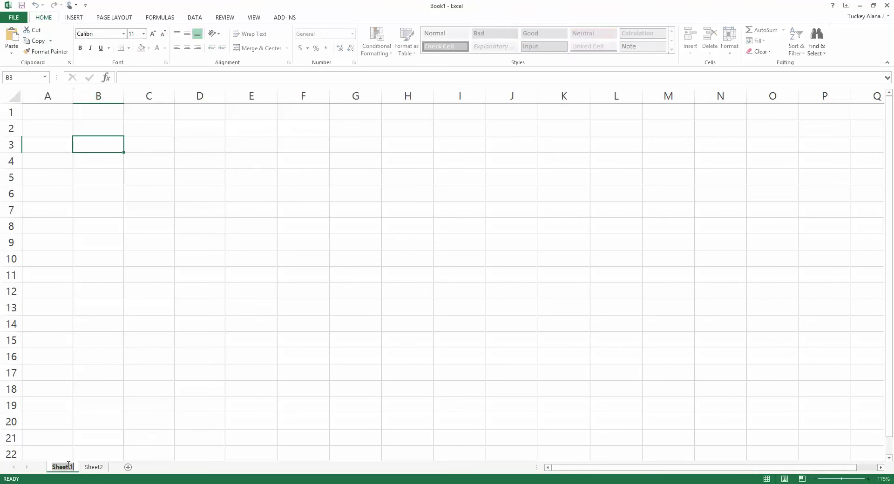
{"action": "type", "text": "Data"}
{"action": "key", "text": "Return"}
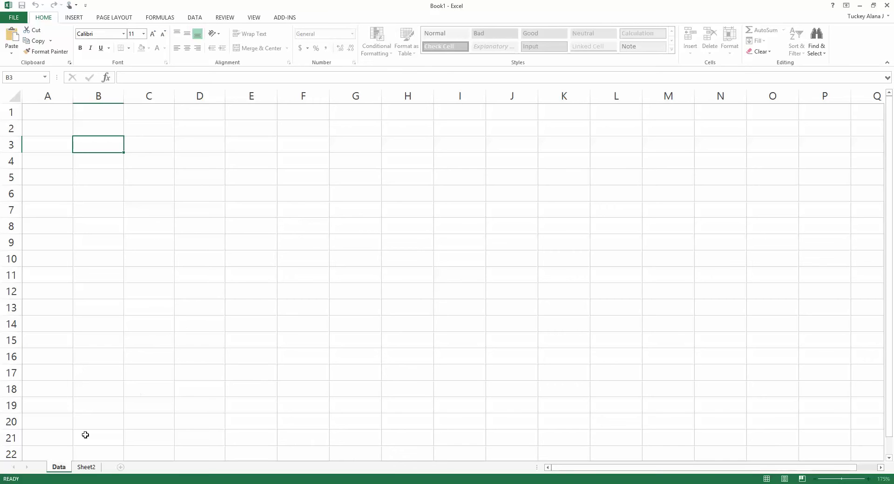
{"action": "left_click", "coordinate": [93, 296]}
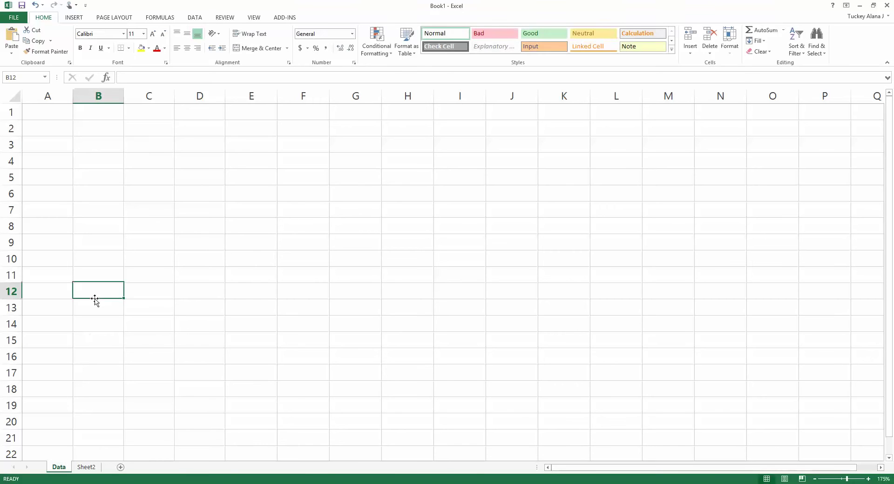
{"action": "left_click", "coordinate": [14, 18]}
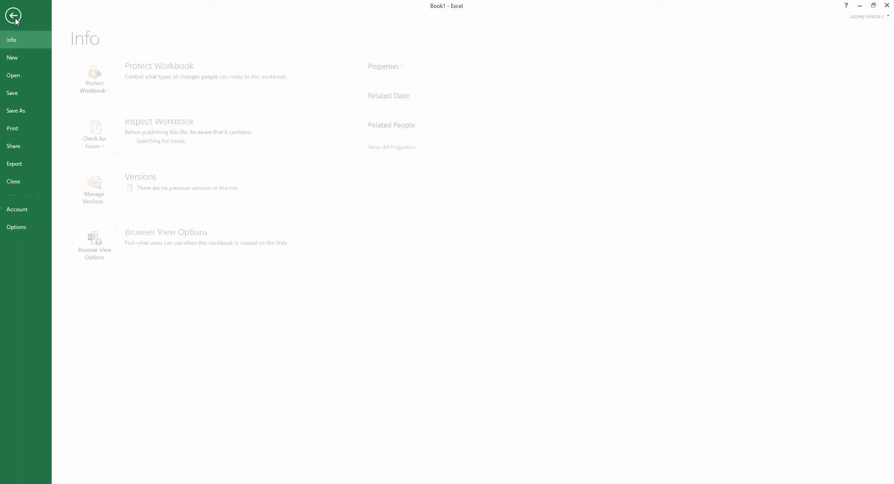
Save the workbook as '033 Lining Up Project Video' in Google Drive's 033 folder.
{"action": "left_click", "coordinate": [27, 110]}
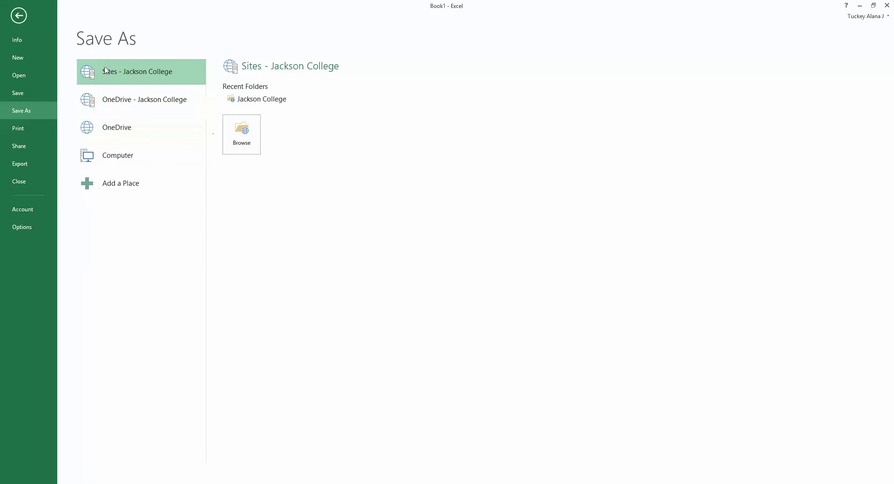
{"action": "left_click", "coordinate": [124, 154]}
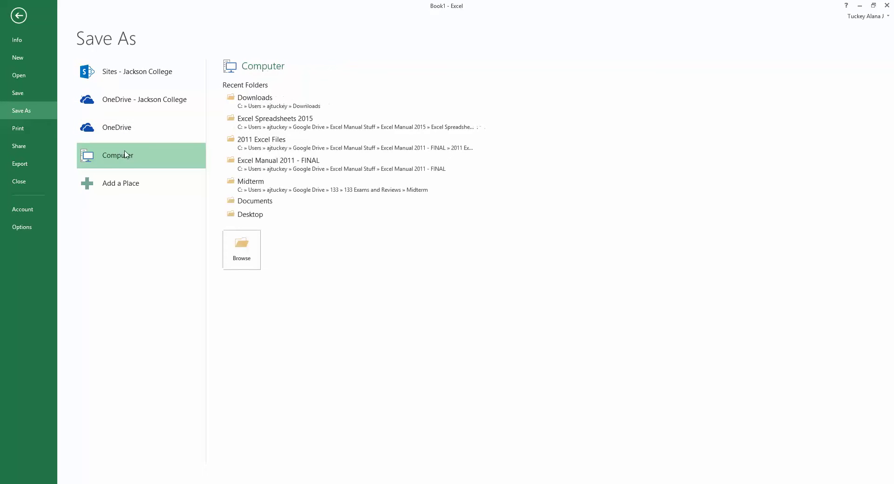
{"action": "left_click", "coordinate": [251, 211]}
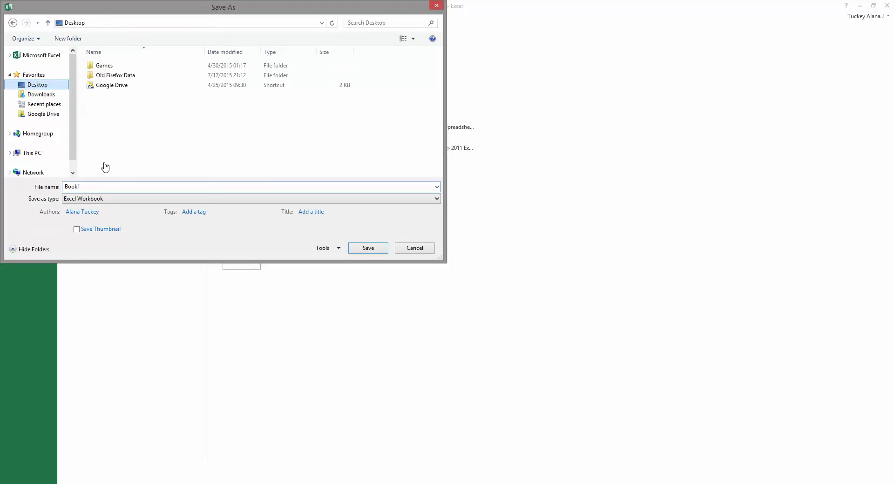
{"action": "left_click", "coordinate": [98, 186]}
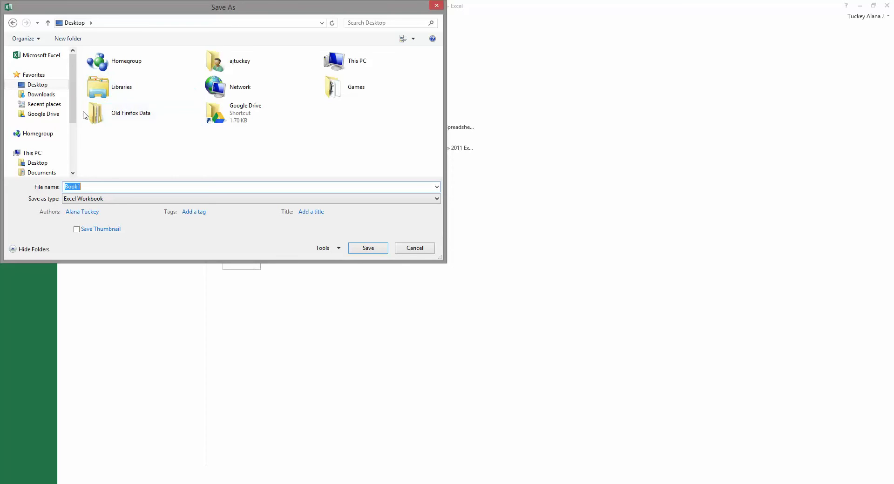
{"action": "double_click", "coordinate": [214, 120]}
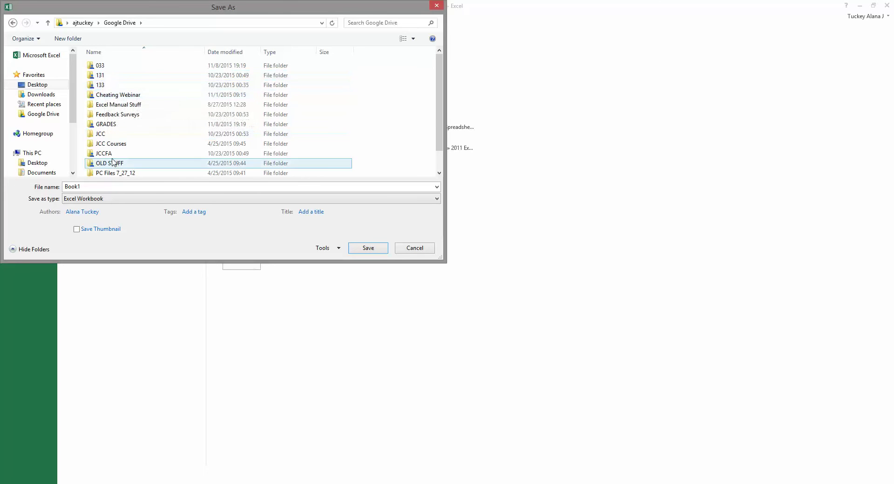
{"action": "double_click", "coordinate": [114, 68]}
{"action": "type", "text": "033 Lining Up Project Video"}
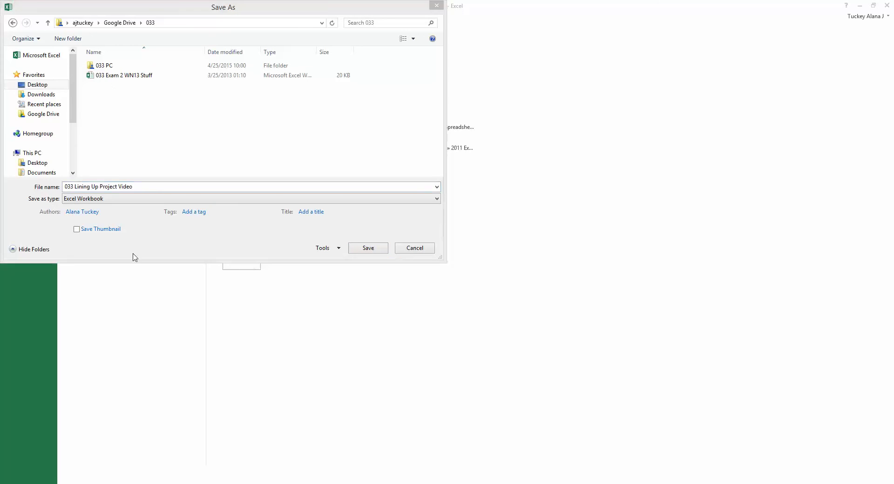
{"action": "left_click_drag", "start_coordinate": [155, 186], "coordinate": [55, 179]}
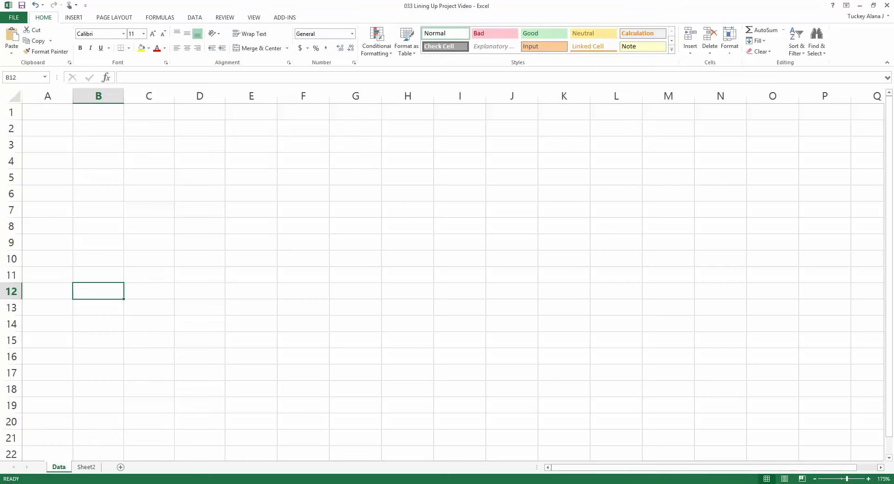
{"action": "left_click", "coordinate": [60, 440]}
Search the handout for 'save' and highlight the required name 'yourlastname-project2.xls'.
{"action": "left_click", "coordinate": [121, 4]}
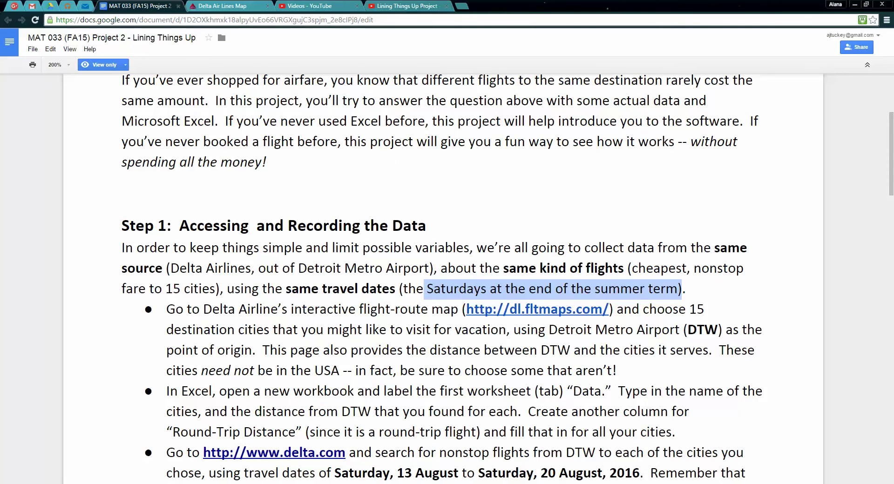
{"action": "key", "text": "ctrl+f"}
{"action": "type", "text": "save"}
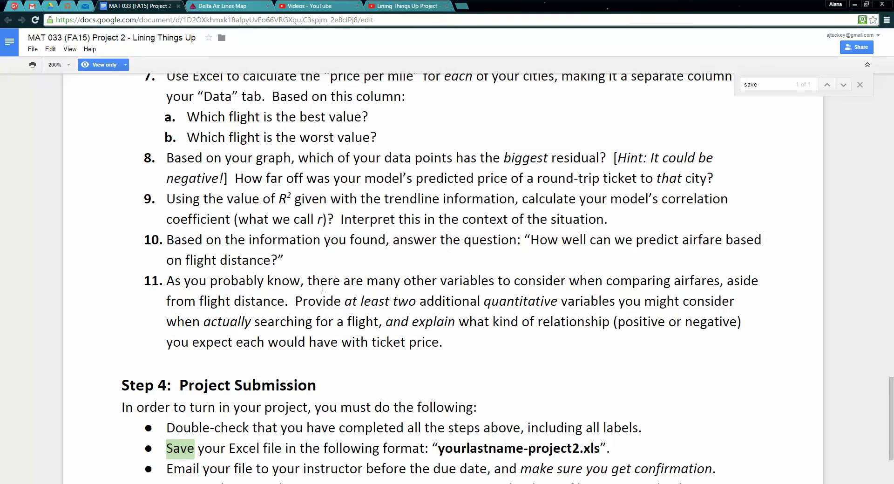
{"action": "scroll", "coordinate": [324, 292], "scroll_direction": "down", "scroll_amount": 2}
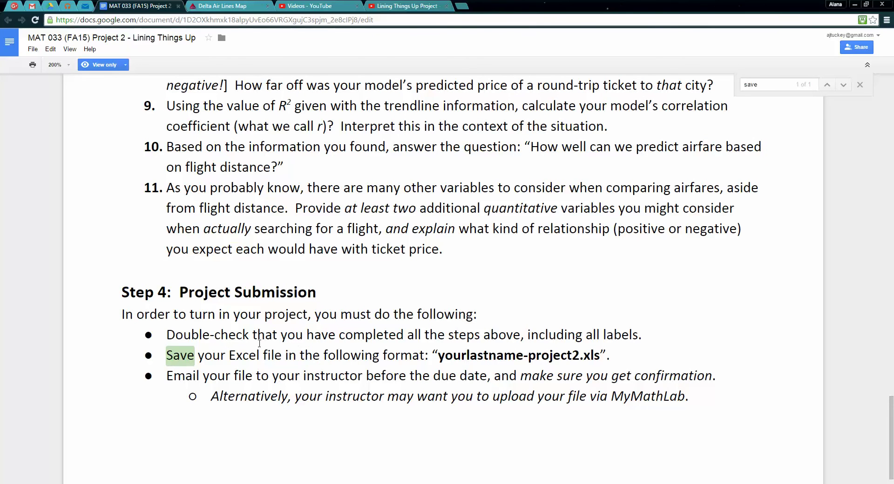
{"action": "left_click_drag", "start_coordinate": [259, 346], "coordinate": [507, 377]}
{"action": "left_click", "coordinate": [568, 356]}
{"action": "left_click_drag", "start_coordinate": [605, 356], "coordinate": [436, 356]}
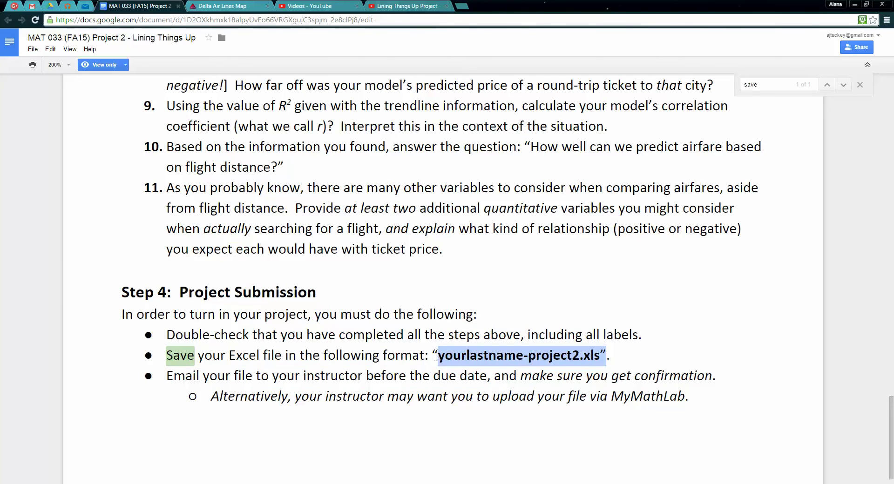
{"action": "key", "text": "alt+Tab"}
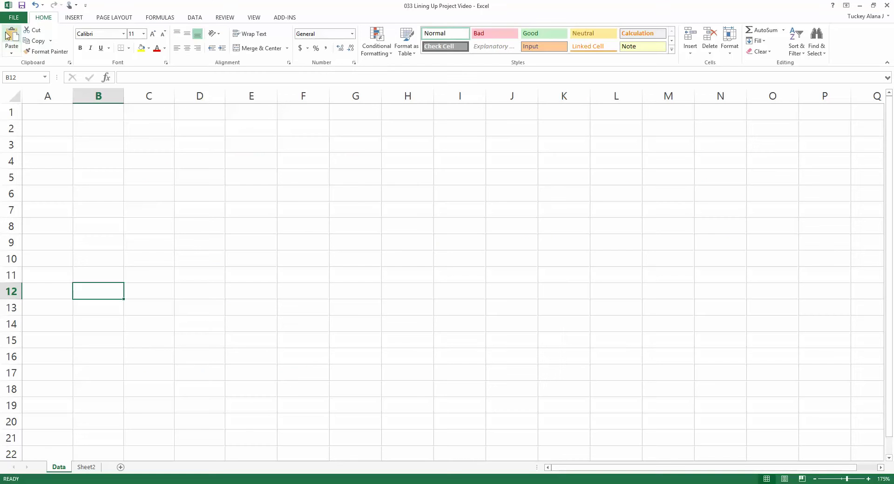
Save the workbook again in the 033 folder as the student's last name plus '-project2'.
{"action": "left_click", "coordinate": [11, 17]}
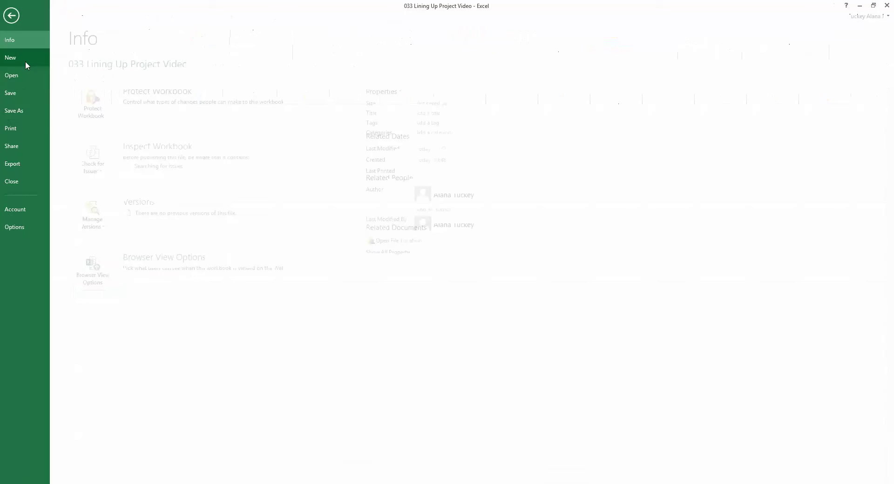
{"action": "left_click", "coordinate": [31, 116]}
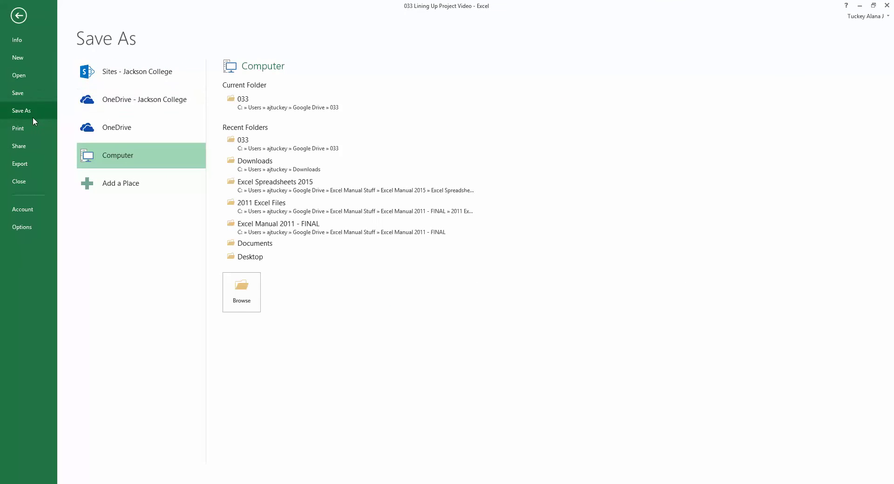
{"action": "left_click", "coordinate": [260, 108]}
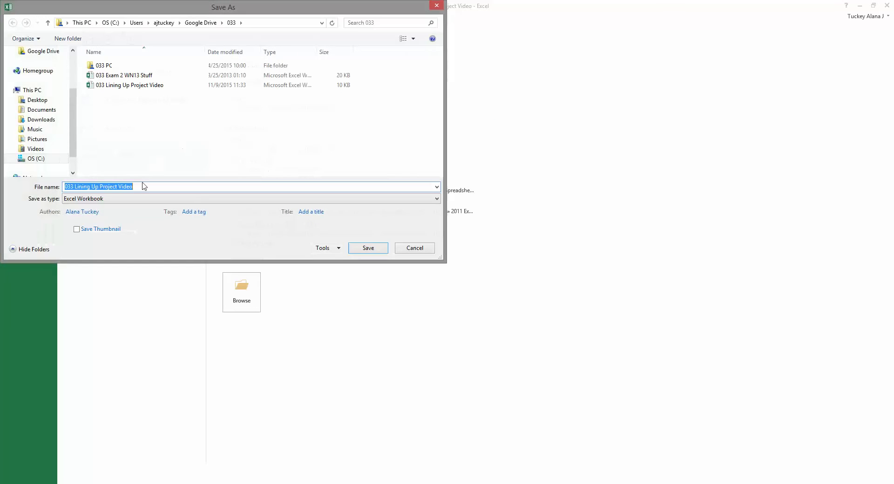
{"action": "type", "text": "tuckey-project2"}
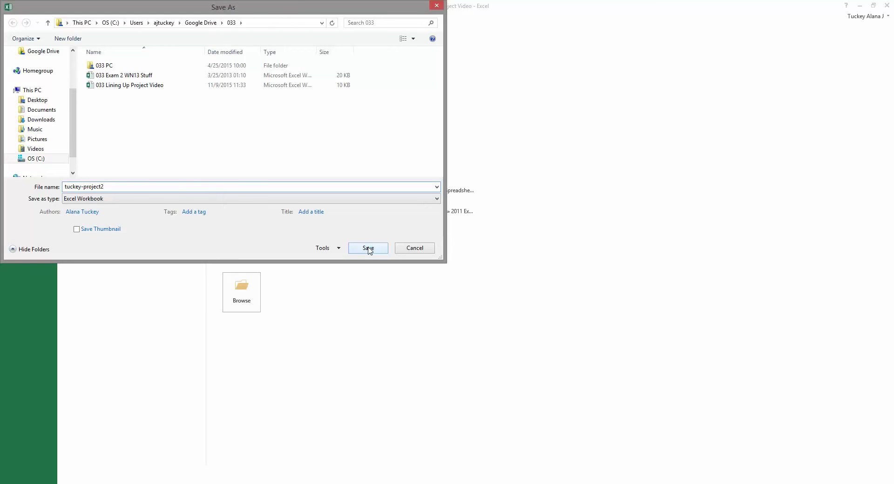
{"action": "left_click", "coordinate": [368, 248]}
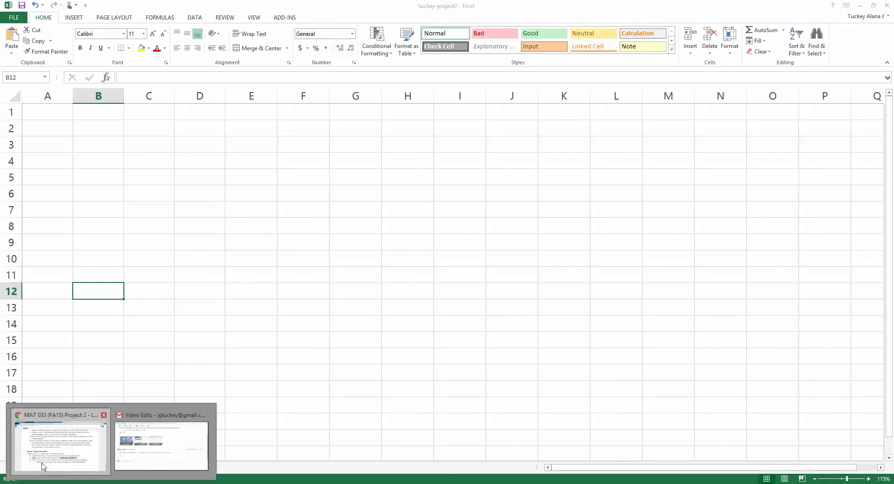
{"action": "left_click", "coordinate": [42, 466]}
{"action": "left_click", "coordinate": [286, 201]}
{"action": "left_click_drag", "start_coordinate": [220, 166], "coordinate": [381, 355]}
{"action": "left_click", "coordinate": [201, 287]}
{"action": "left_click_drag", "start_coordinate": [170, 279], "coordinate": [316, 336]}
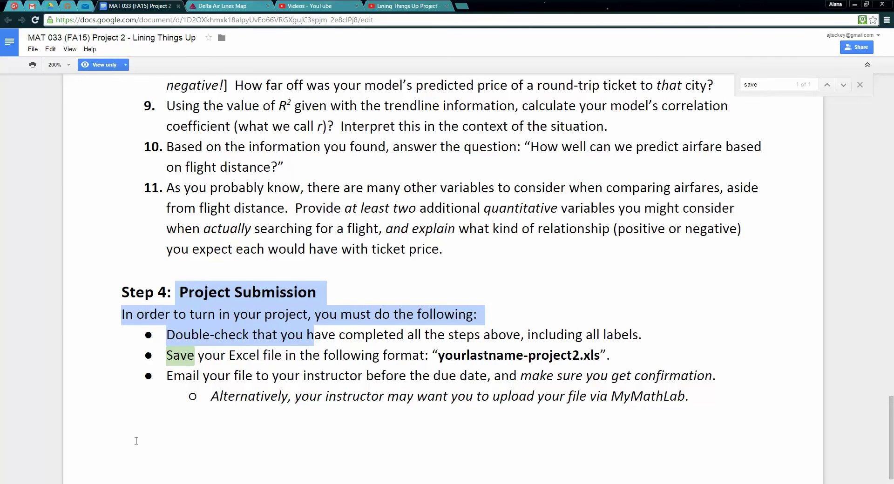
{"action": "key", "text": "alt+Tab"}
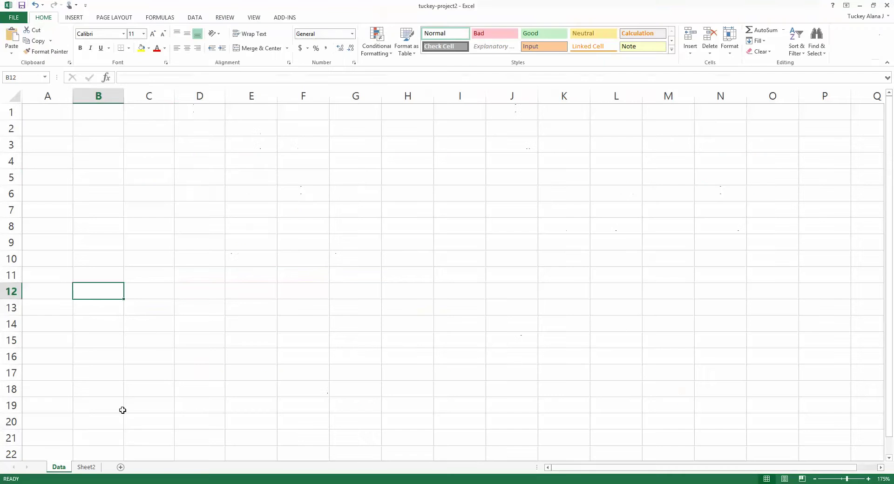
{"action": "left_click", "coordinate": [186, 159]}
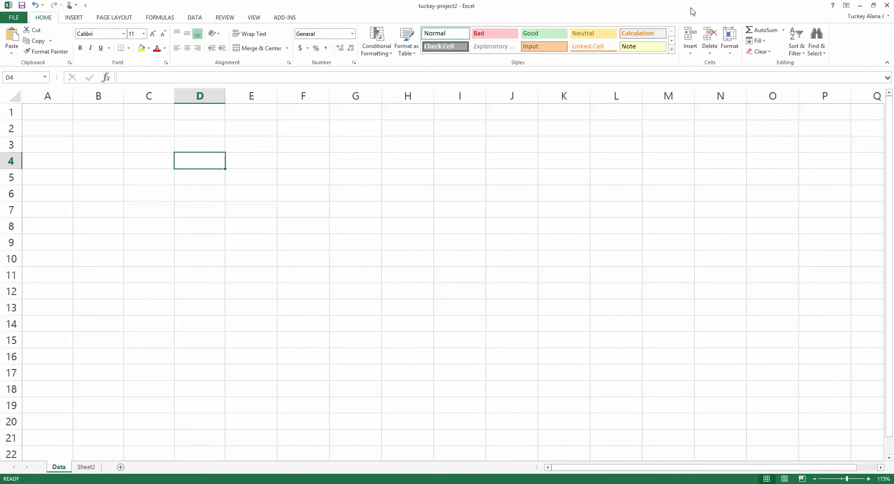
{"action": "left_click", "coordinate": [200, 184]}
{"action": "left_click", "coordinate": [88, 135]}
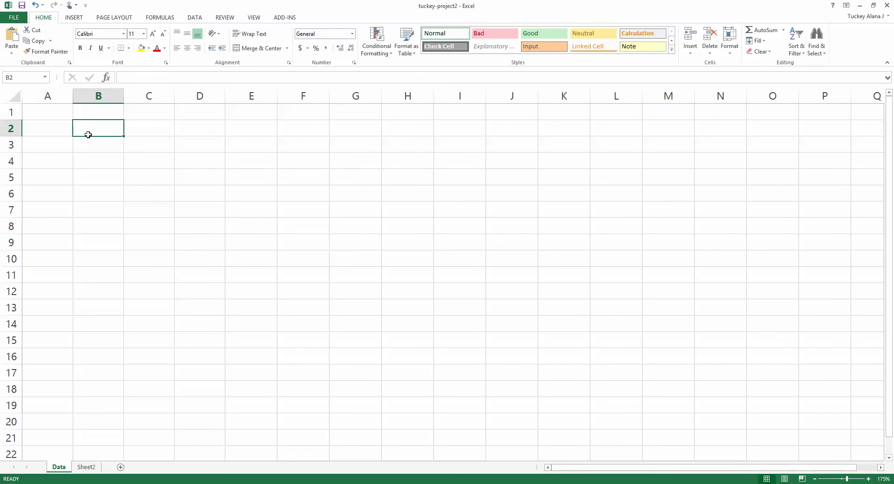
{"action": "left_click", "coordinate": [64, 154]}
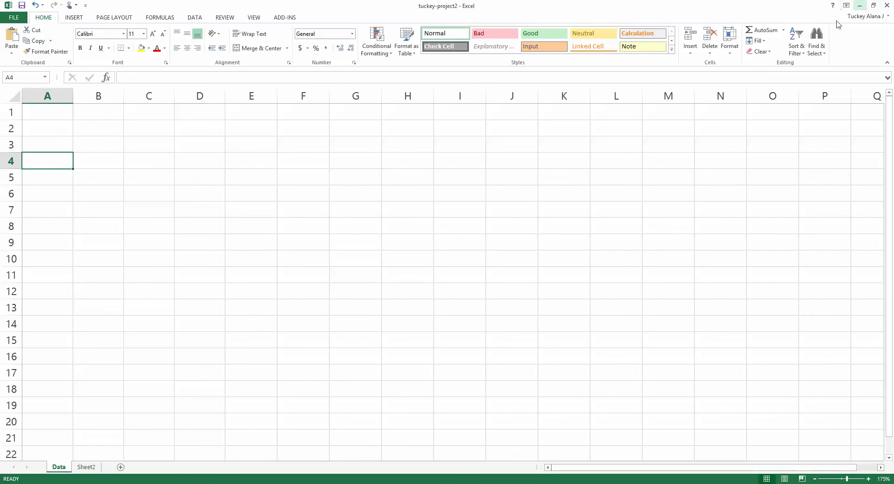
{"action": "left_click", "coordinate": [439, 224]}
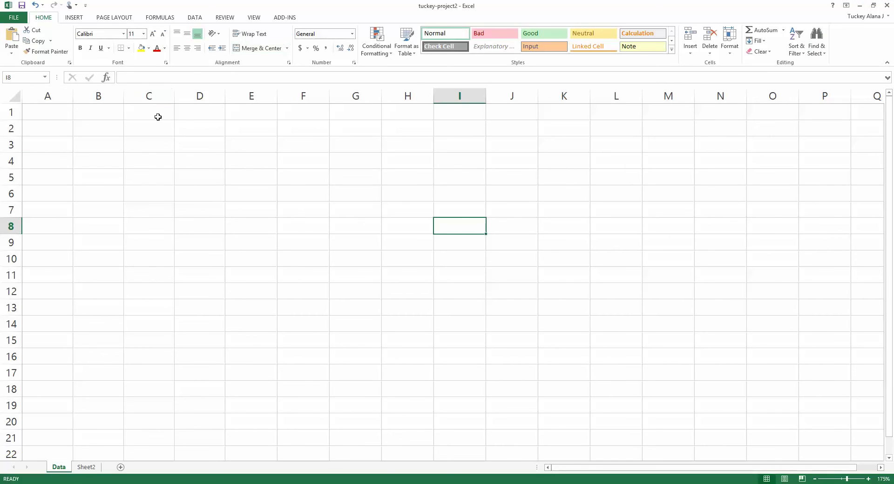
{"action": "left_click", "coordinate": [151, 147]}
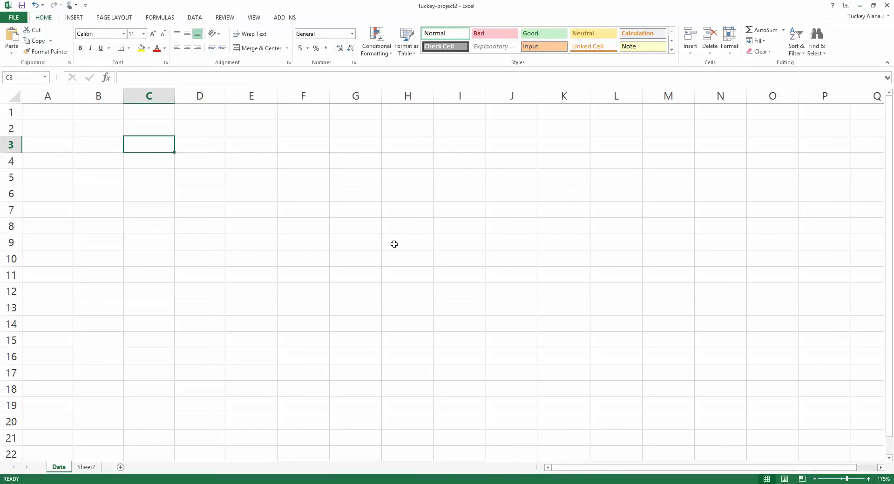
{"action": "left_click", "coordinate": [47, 116]}
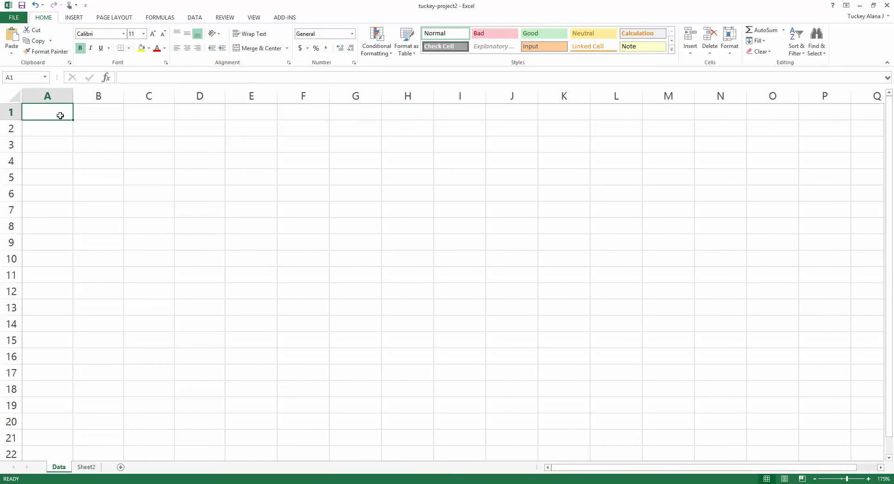
Enter headers Cities, One-Way Distance and Round-Trip Distance in A1:C1.
{"action": "type", "text": "Cities"}
{"action": "key", "text": "Tab"}
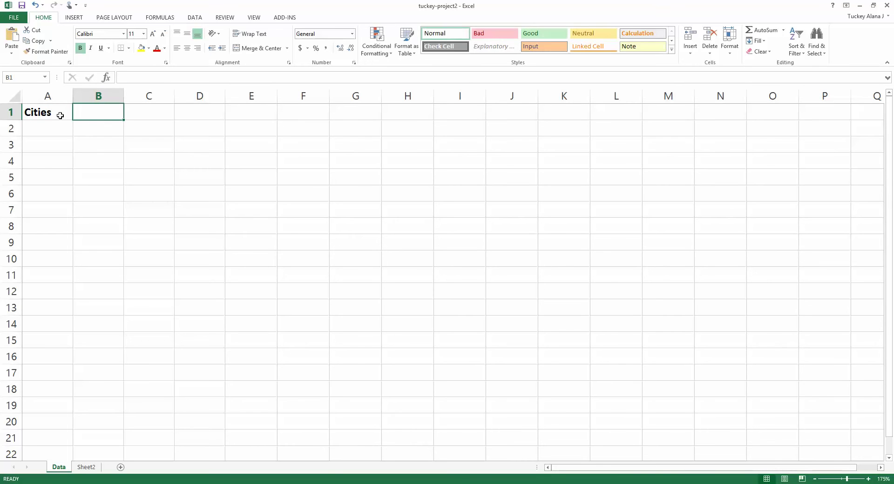
{"action": "type", "text": "One-wa"}
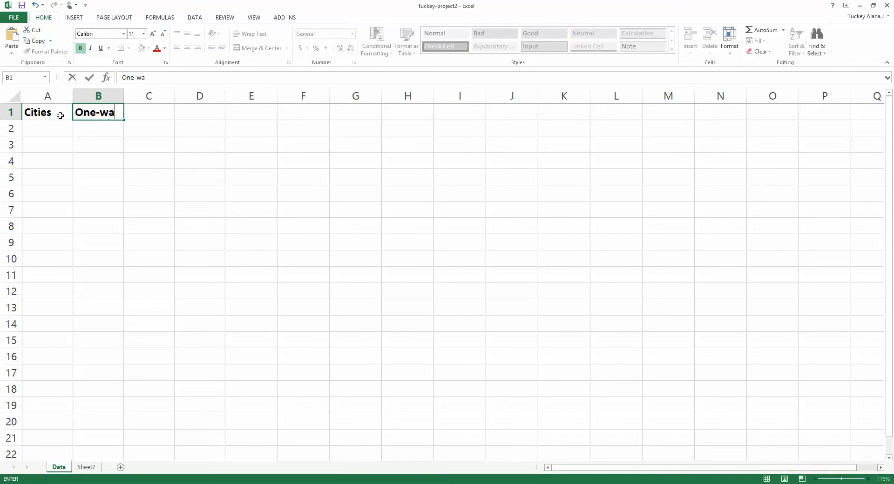
{"action": "key", "text": "BackSpace"}
{"action": "key", "text": "BackSpace"}
{"action": "type", "text": "Way Distance"}
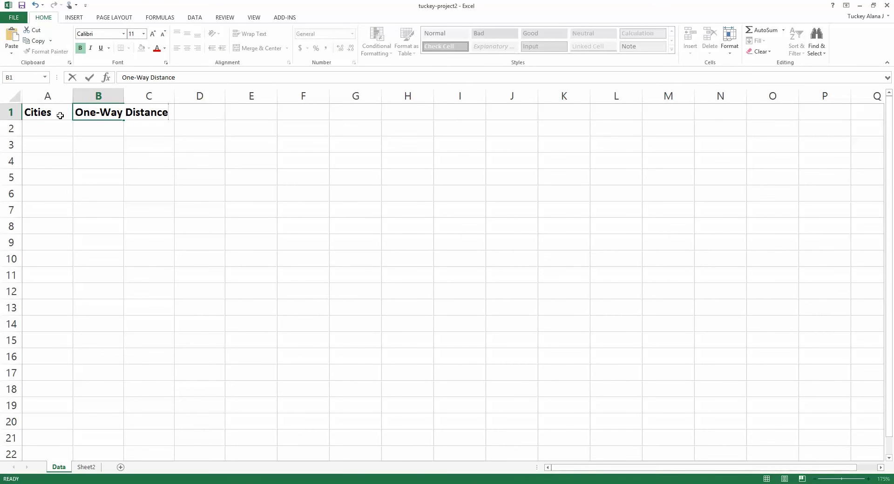
{"action": "key", "text": "Tab"}
{"action": "type", "text": "R"}
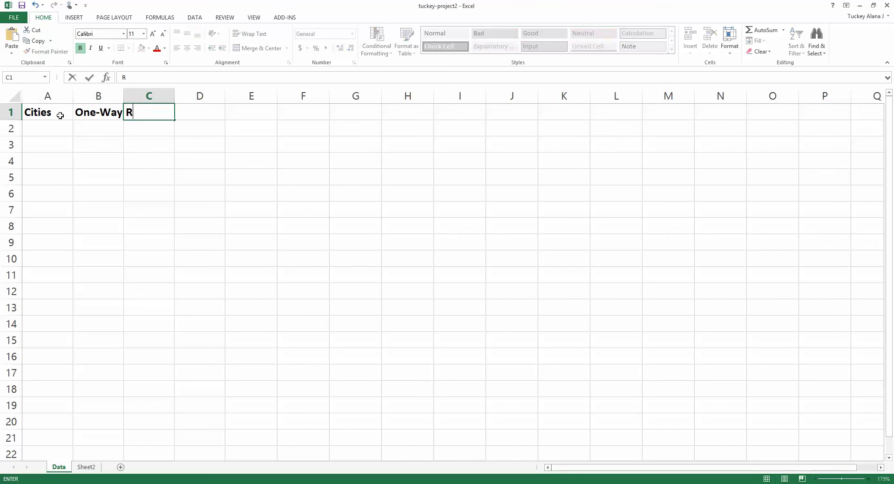
{"action": "type", "text": "ound-Trip Distance"}
{"action": "key", "text": "Return"}
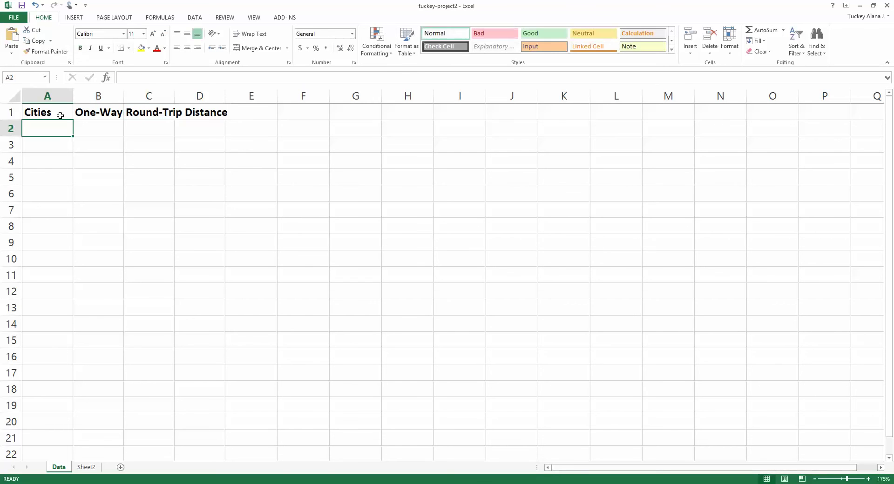
Toggle bold off the A1:C1 headers and reselect them.
{"action": "left_click_drag", "start_coordinate": [60, 116], "coordinate": [175, 115]}
{"action": "key", "text": "ctrl+b"}
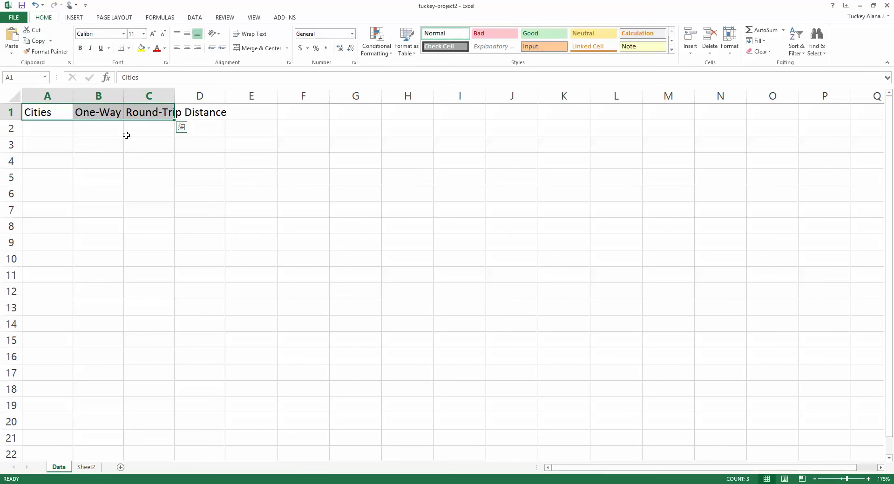
{"action": "left_click", "coordinate": [130, 131]}
{"action": "left_click_drag", "start_coordinate": [34, 117], "coordinate": [163, 113]}
{"action": "left_click", "coordinate": [28, 114]}
Add the header Cost in D1 and make A1:D1 bold.
{"action": "left_click", "coordinate": [206, 117]}
{"action": "type", "text": "Cost"}
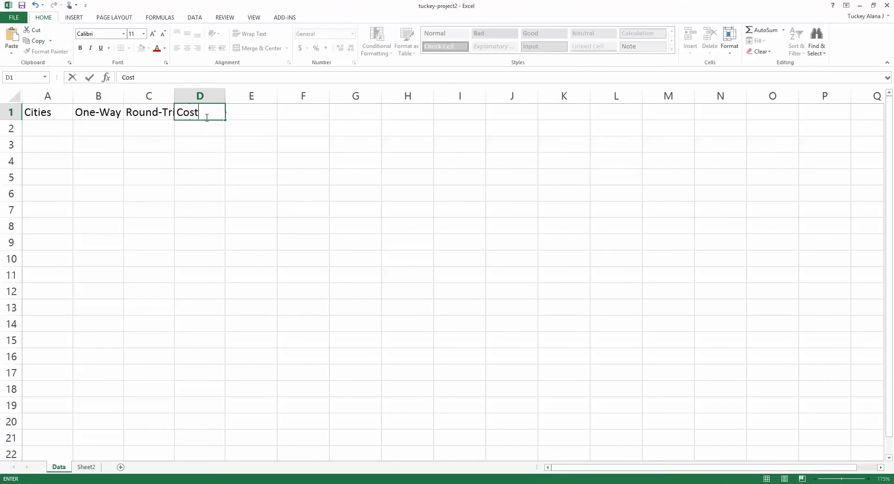
{"action": "left_click", "coordinate": [213, 139]}
{"action": "left_click_drag", "start_coordinate": [49, 113], "coordinate": [194, 113]}
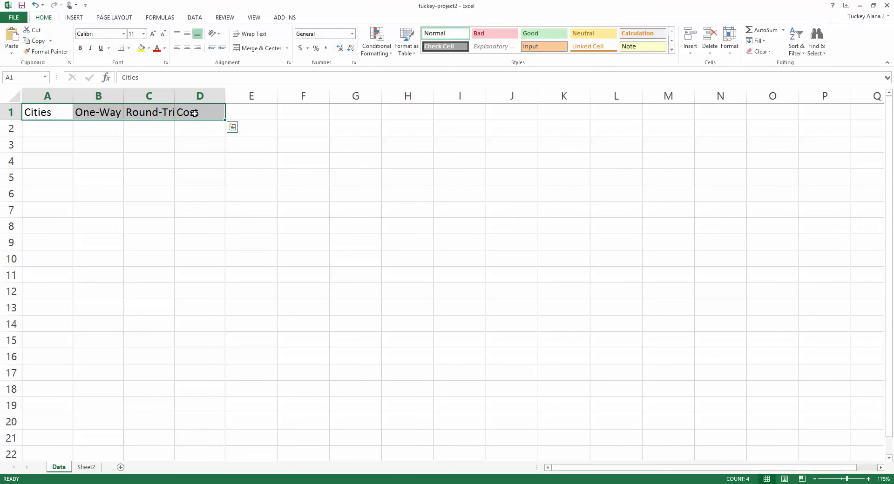
{"action": "left_click_drag", "start_coordinate": [52, 113], "coordinate": [200, 111]}
{"action": "scroll", "coordinate": [111, 20], "scroll_direction": "down", "scroll_amount": 1}
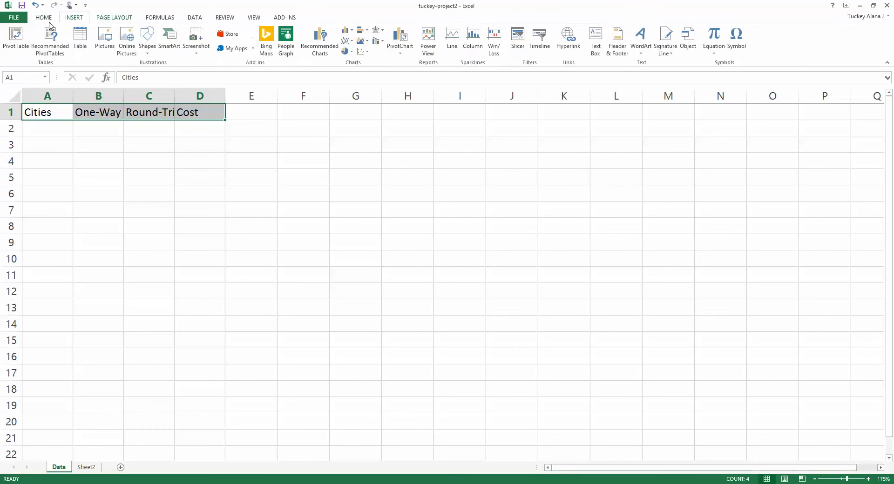
{"action": "scroll", "coordinate": [52, 26], "scroll_direction": "up", "scroll_amount": 1}
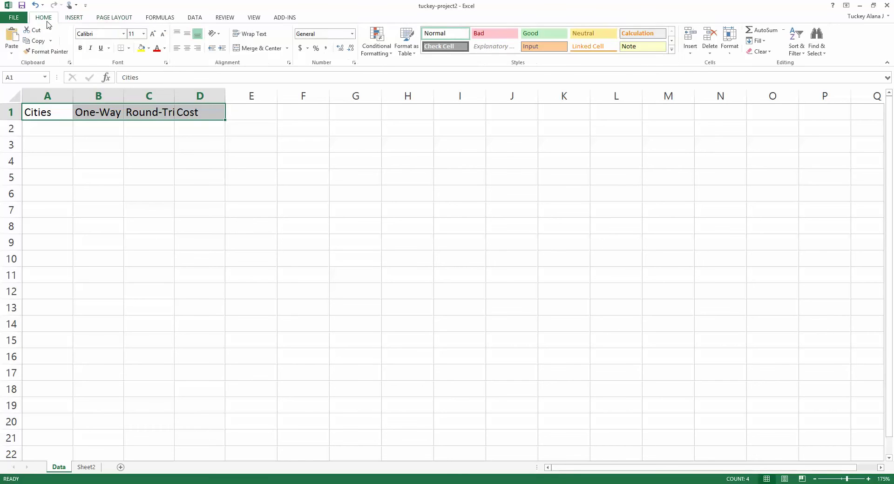
{"action": "left_click", "coordinate": [80, 49]}
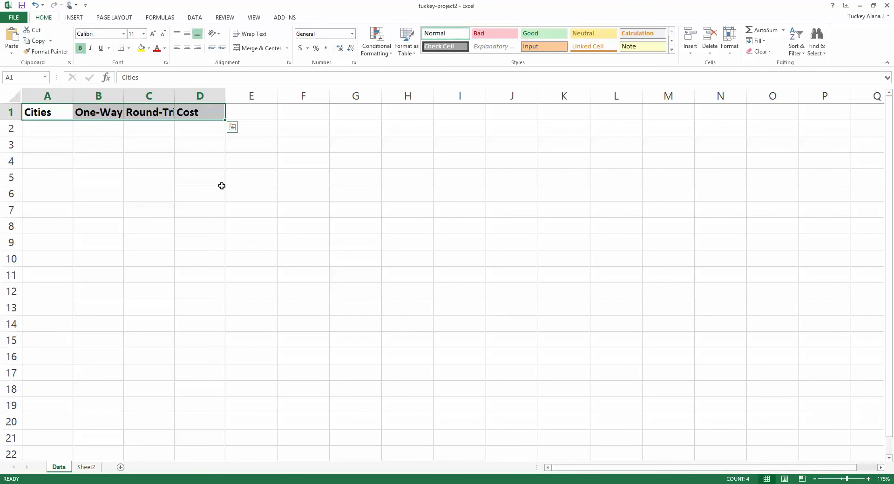
Select columns A through D by their column headers.
{"action": "left_click", "coordinate": [135, 145]}
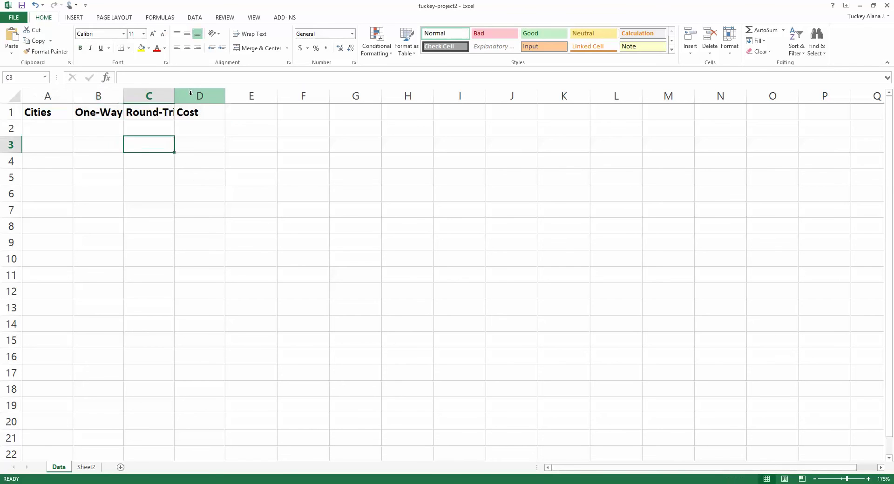
{"action": "left_click", "coordinate": [193, 91]}
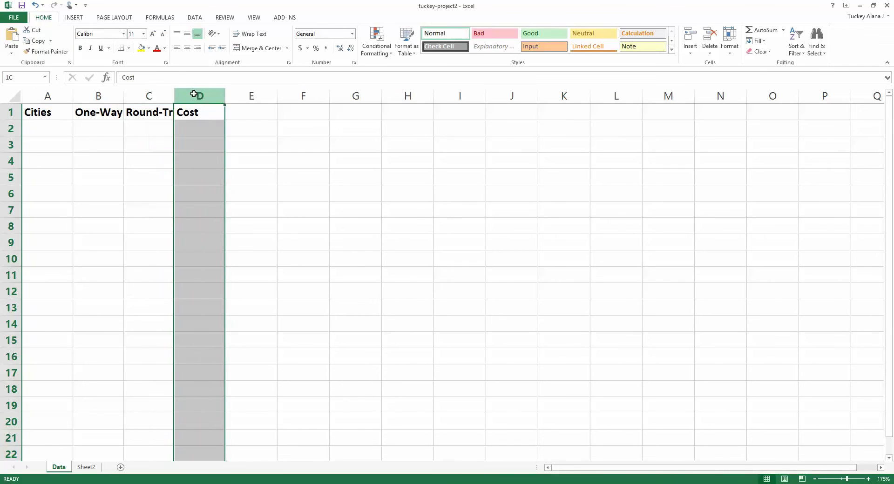
{"action": "left_click", "coordinate": [64, 131]}
{"action": "left_click_drag", "start_coordinate": [60, 94], "coordinate": [189, 95]}
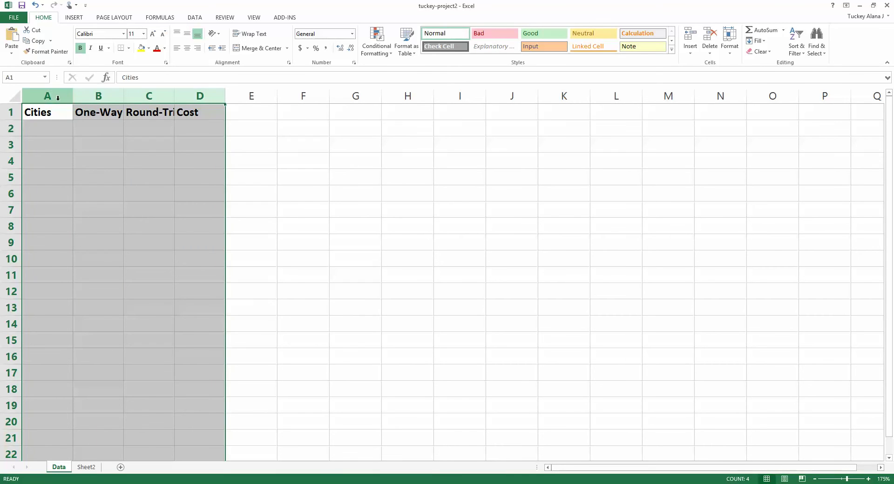
{"action": "left_click", "coordinate": [58, 95]}
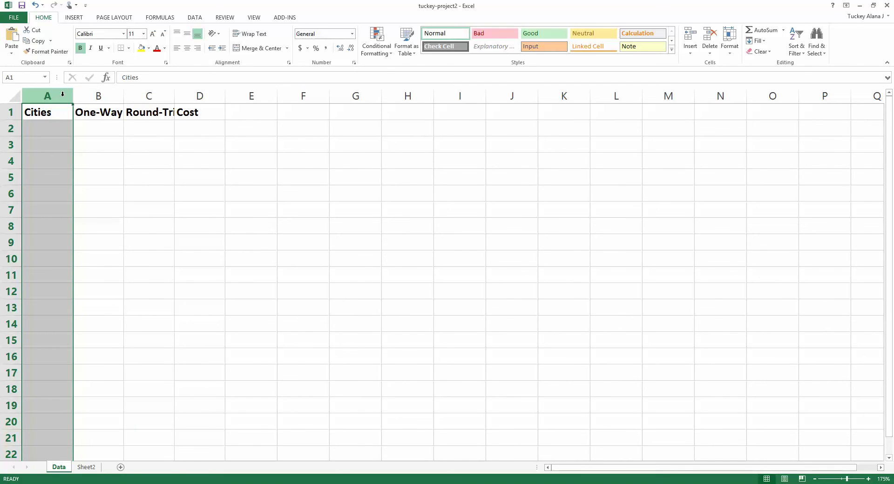
{"action": "left_click_drag", "start_coordinate": [62, 94], "coordinate": [219, 91]}
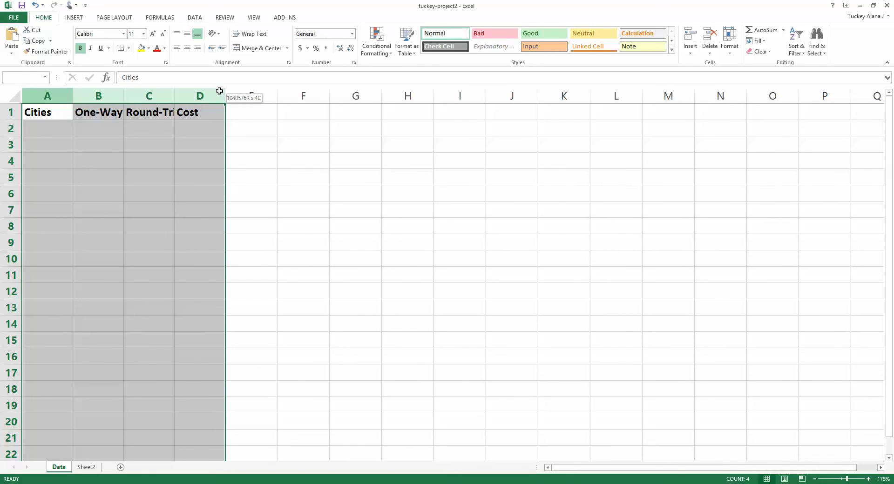
{"action": "left_click_drag", "start_coordinate": [219, 91], "coordinate": [219, 89]}
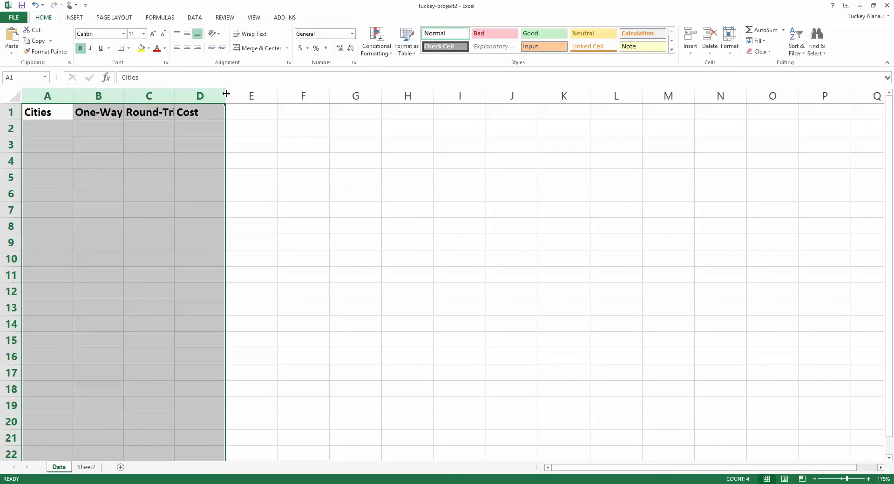
Widen columns A–D until the One-Way and Round-Trip Distance headers show fully.
{"action": "left_click_drag", "start_coordinate": [174, 92], "coordinate": [209, 90]}
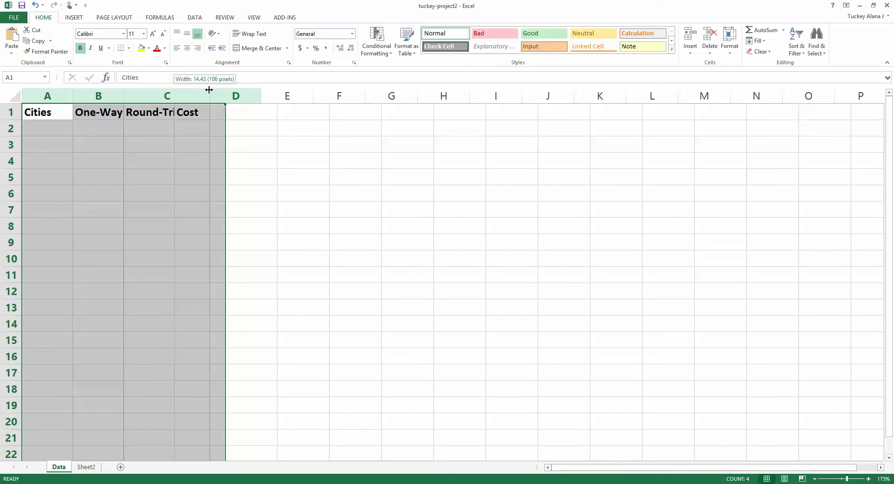
{"action": "left_click_drag", "start_coordinate": [209, 90], "coordinate": [213, 87]}
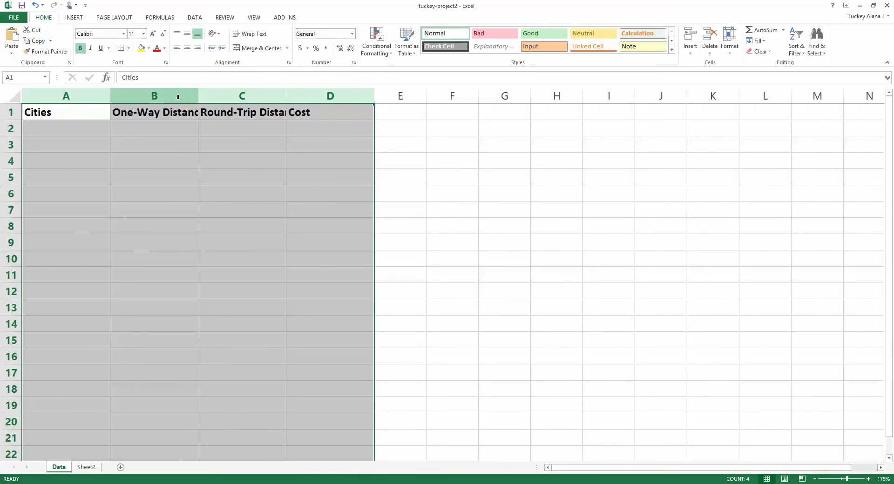
{"action": "left_click_drag", "start_coordinate": [195, 95], "coordinate": [223, 93]}
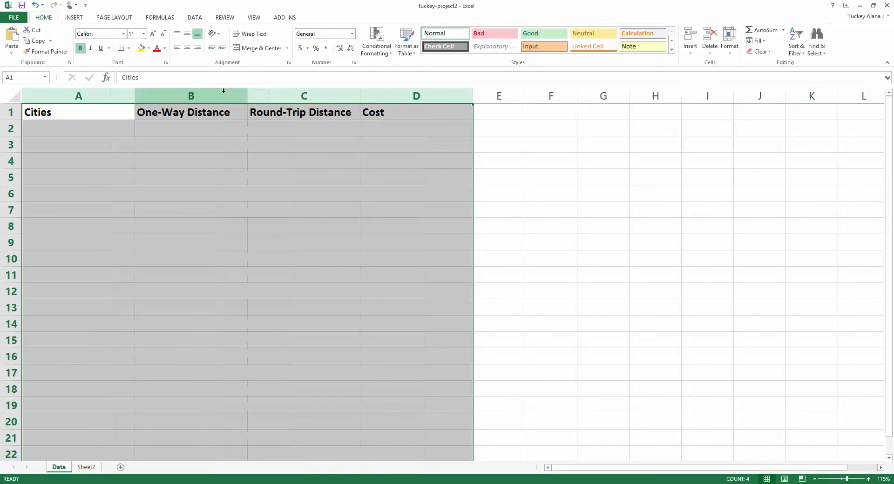
{"action": "left_click", "coordinate": [172, 111]}
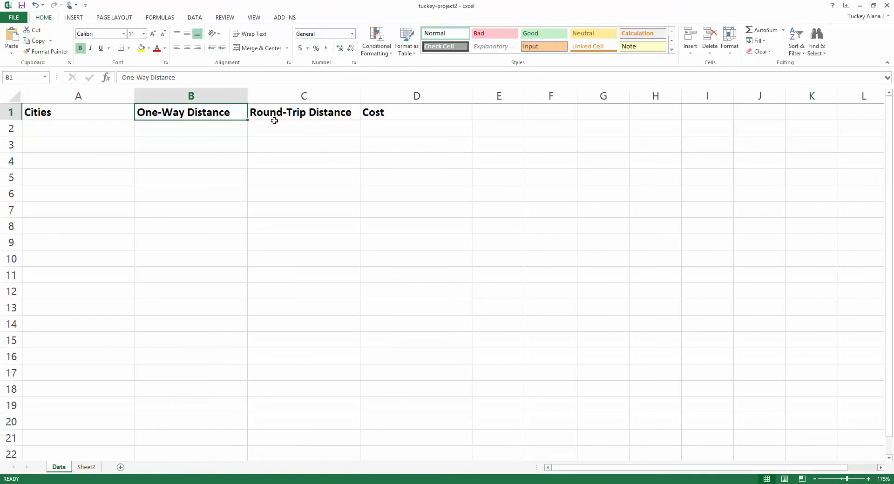
{"action": "left_click", "coordinate": [273, 117]}
{"action": "left_click", "coordinate": [190, 113]}
{"action": "left_click", "coordinate": [181, 127]}
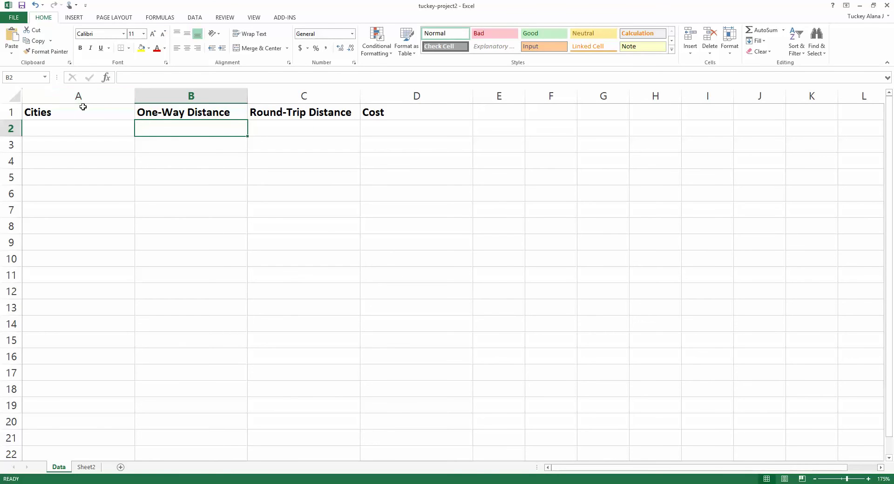
Enter Cancun and Nassau in cells A2 and A3, fixing the typos.
{"action": "left_click", "coordinate": [113, 123]}
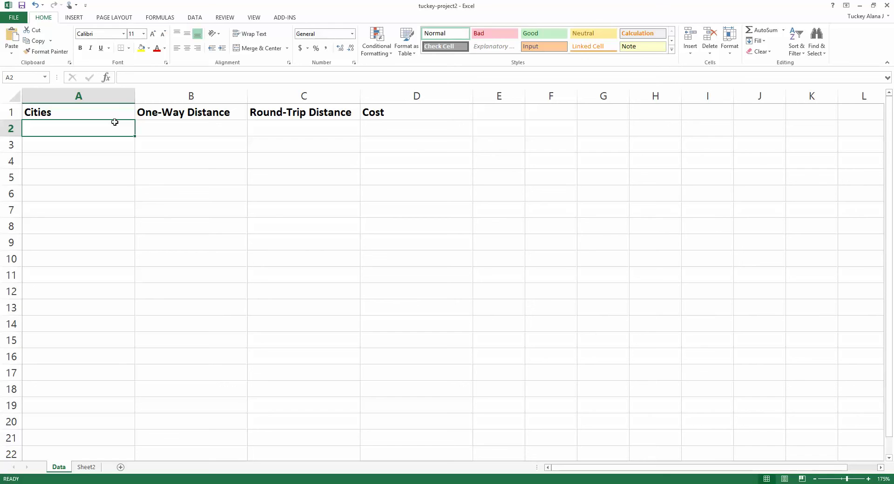
{"action": "type", "text": "Cancyn"}
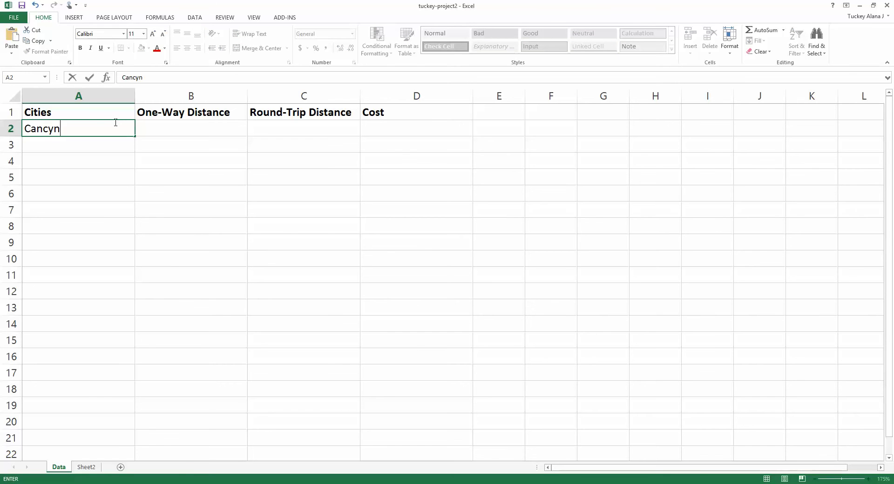
{"action": "key", "text": "BackSpace"}
{"action": "key", "text": "BackSpace"}
{"action": "type", "text": "un"}
{"action": "key", "text": "Return"}
{"action": "type", "text": "N"}
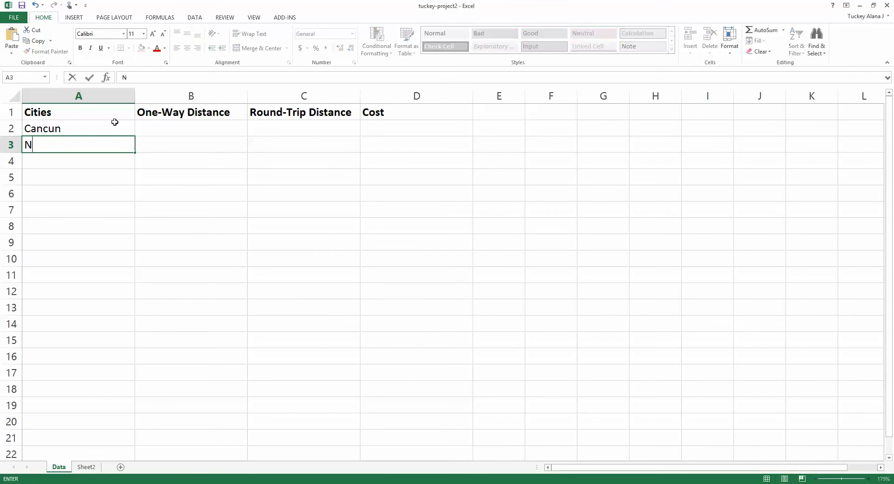
{"action": "type", "text": "assay"}
{"action": "key", "text": "BackSpace"}
{"action": "type", "text": "u"}
{"action": "key", "text": "Return"}
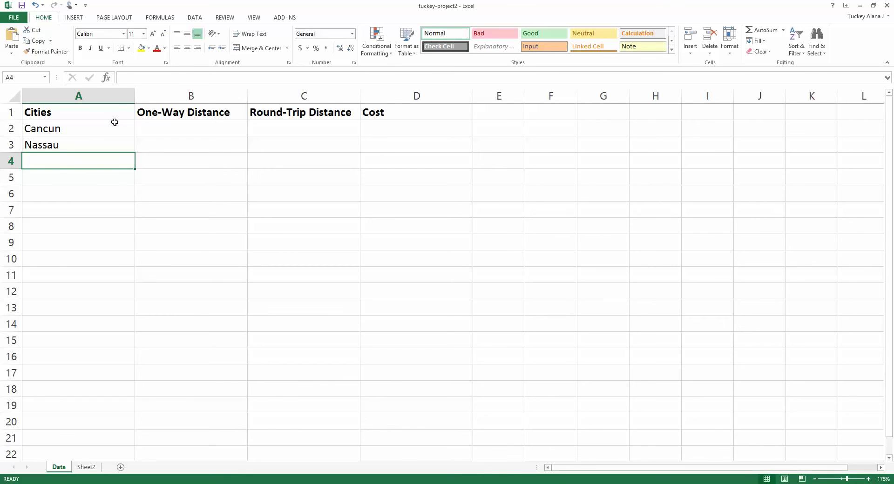
Add Cleveland and Bangor in A4 and A5, then minimize the workbook.
{"action": "type", "text": "Cleveland"}
{"action": "key", "text": "Return"}
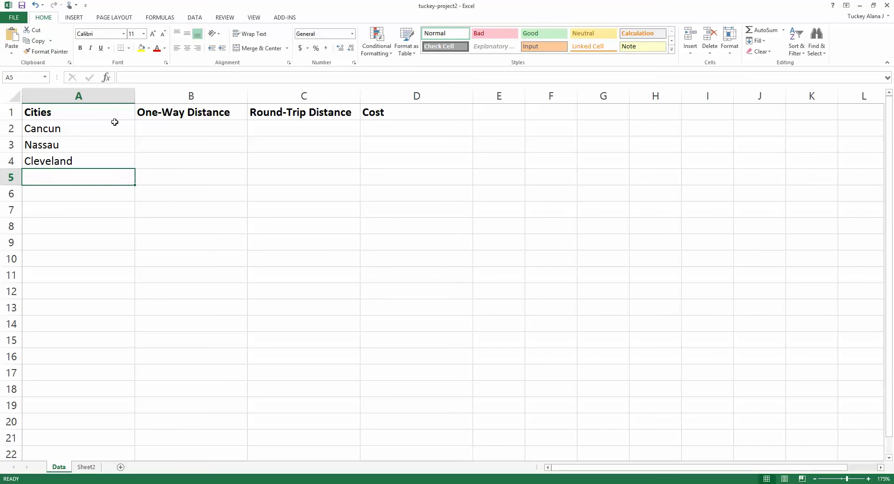
{"action": "type", "text": "Ba"}
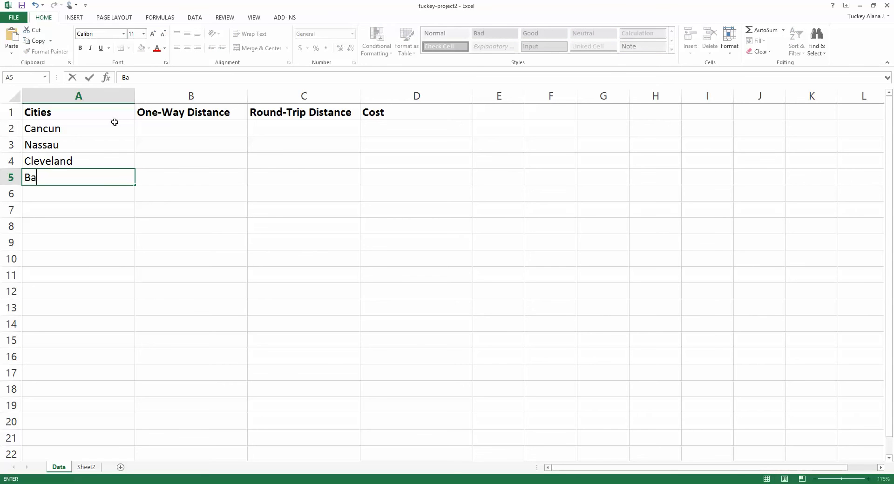
{"action": "type", "text": "ngor"}
{"action": "key", "text": "Return"}
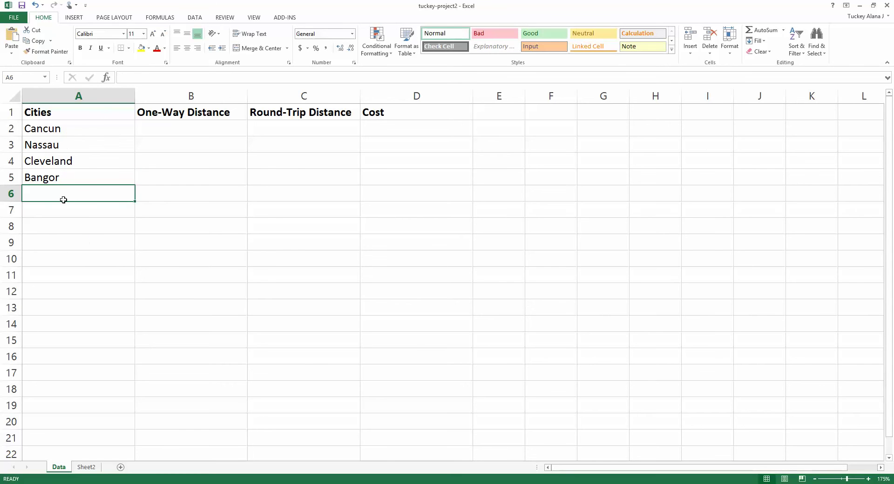
{"action": "left_click", "coordinate": [859, 5]}
On the Delta map, scroll the Detroit results and highlight La Guardia's 500 mi distance.
{"action": "left_click", "coordinate": [247, 5]}
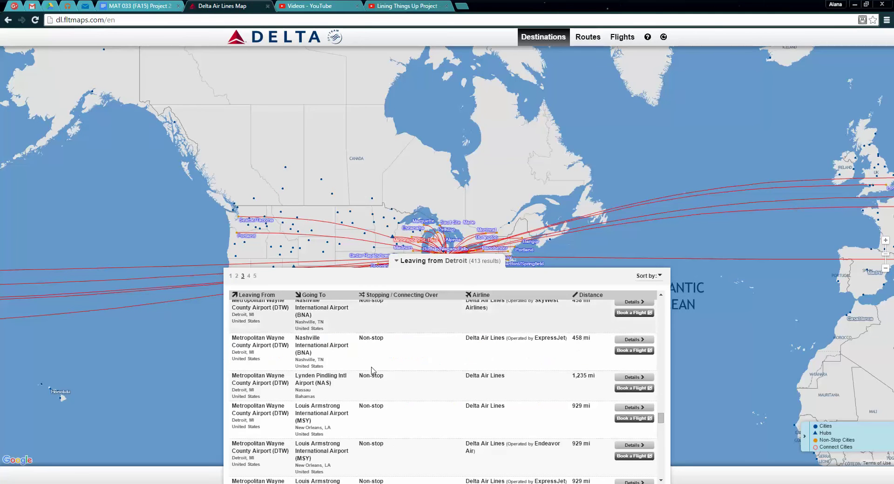
{"action": "scroll", "coordinate": [608, 354], "scroll_direction": "down", "scroll_amount": 2}
{"action": "scroll", "coordinate": [465, 368], "scroll_direction": "down", "scroll_amount": 5}
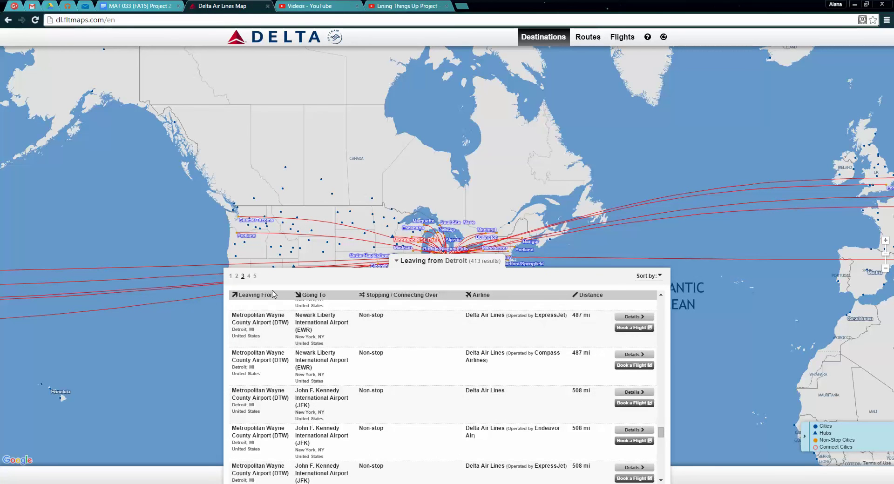
{"action": "scroll", "coordinate": [382, 391], "scroll_direction": "down", "scroll_amount": 3}
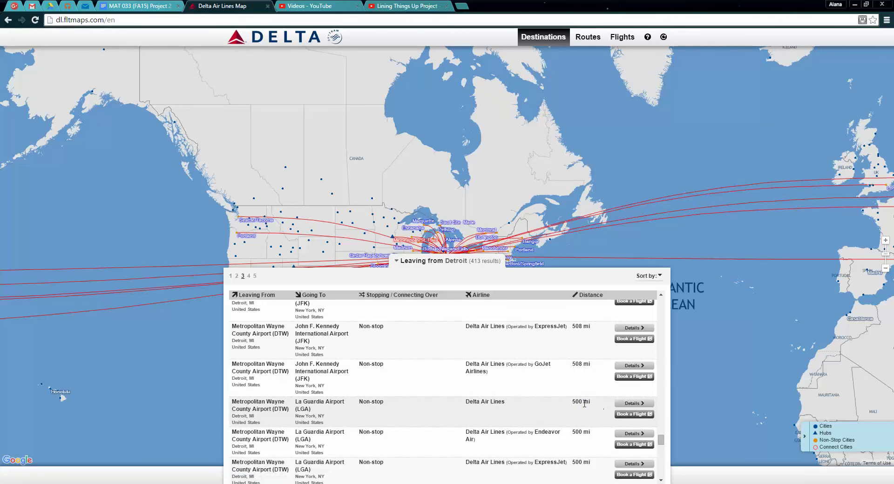
{"action": "left_click_drag", "start_coordinate": [605, 408], "coordinate": [311, 409]}
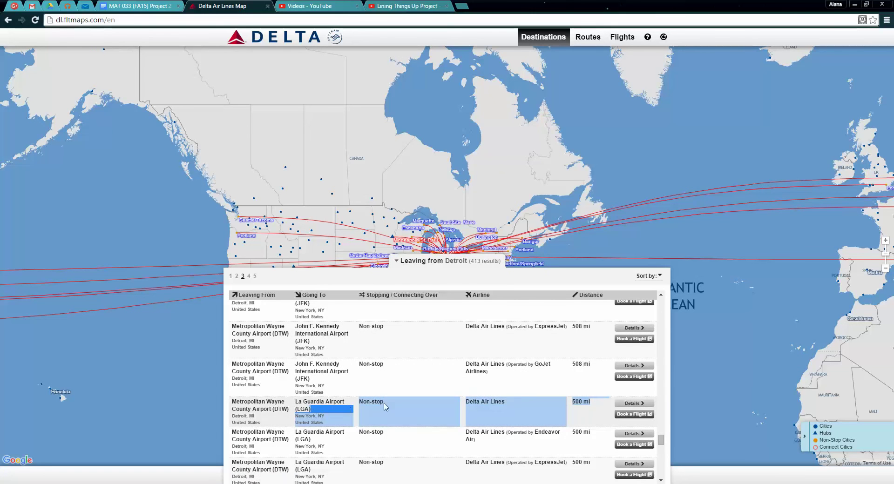
Find and select the New York JFK nonstop distance of 508 mi.
{"action": "scroll", "coordinate": [407, 407], "scroll_direction": "down", "scroll_amount": 1}
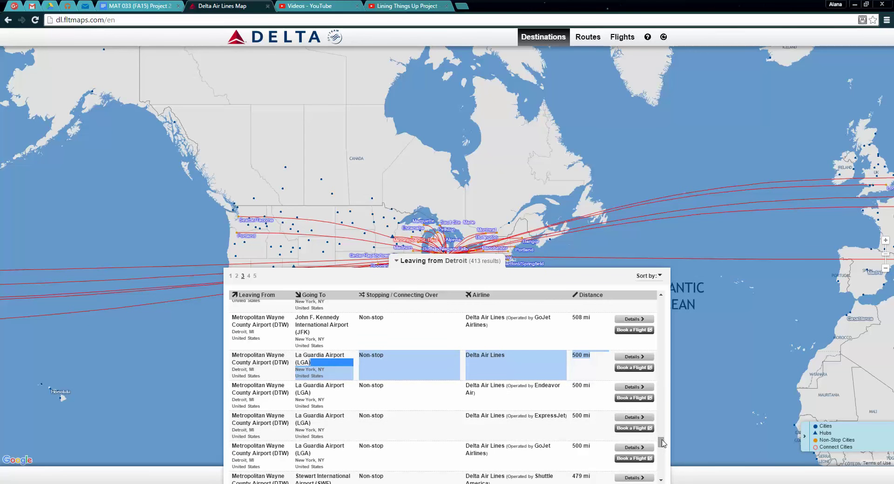
{"action": "scroll", "coordinate": [664, 444], "scroll_direction": "up", "scroll_amount": 1}
{"action": "scroll", "coordinate": [663, 444], "scroll_direction": "down", "scroll_amount": 2}
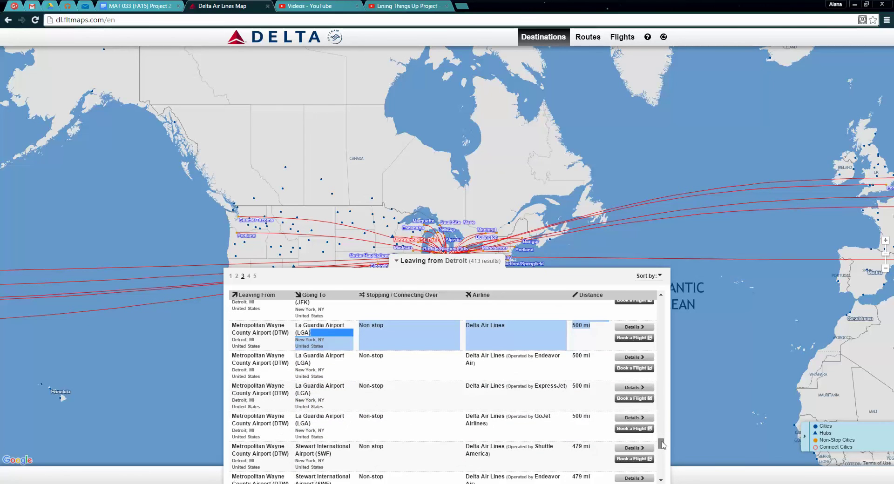
{"action": "scroll", "coordinate": [663, 445], "scroll_direction": "up", "scroll_amount": 1}
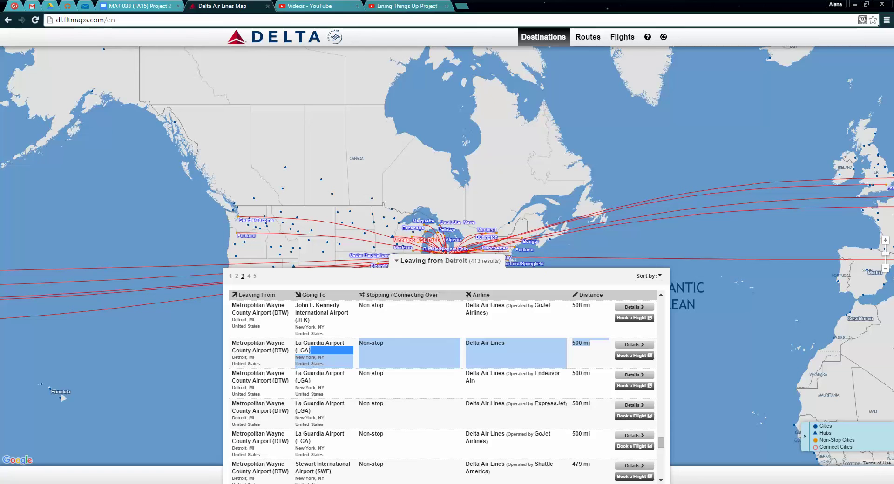
{"action": "left_click", "coordinate": [356, 377]}
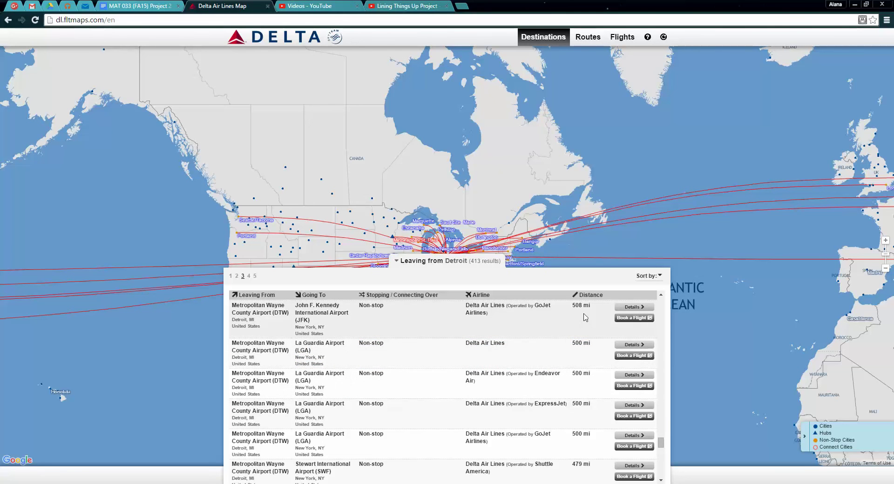
{"action": "left_click_drag", "start_coordinate": [598, 307], "coordinate": [564, 306]}
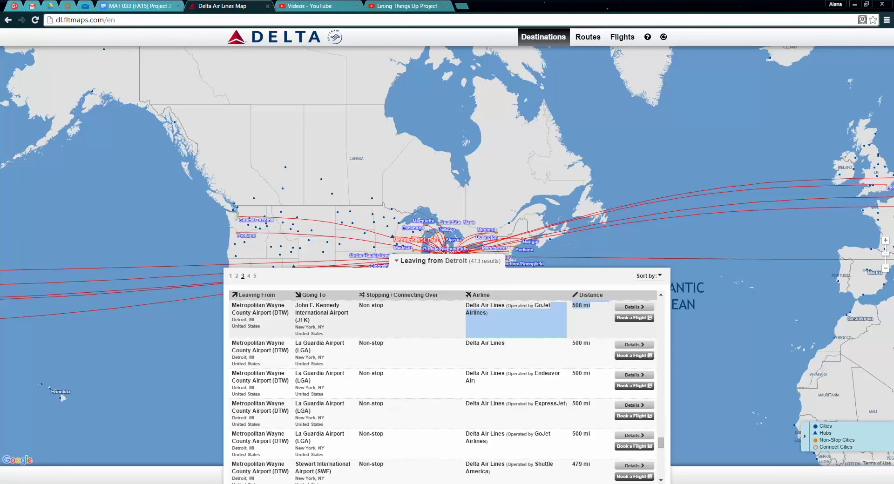
{"action": "left_click", "coordinate": [325, 333]}
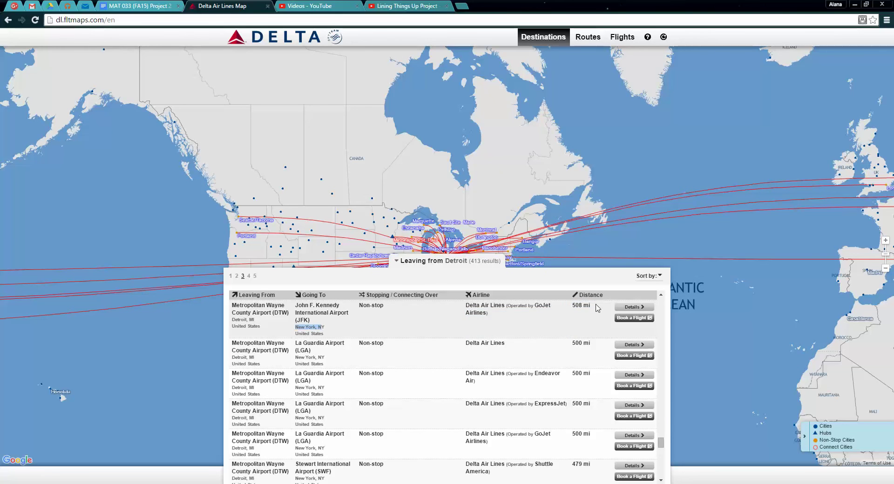
{"action": "left_click_drag", "start_coordinate": [598, 307], "coordinate": [572, 305]}
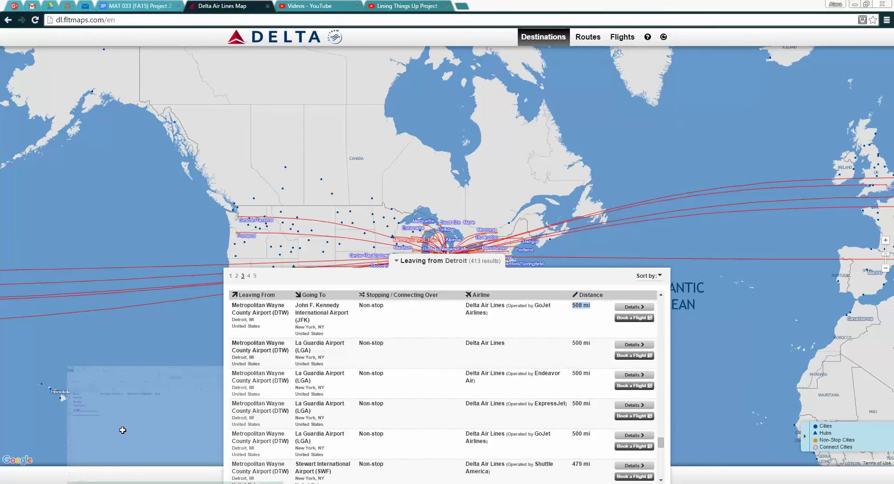
{"action": "key", "text": "alt+Tab"}
Enter New York in A6 with one-way distance 508 in B6, then minimize Excel.
{"action": "type", "text": "New "}
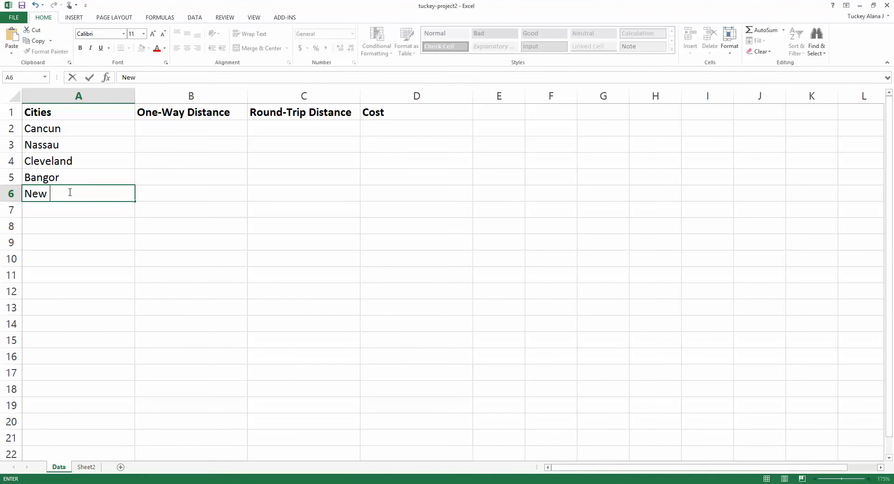
{"action": "type", "text": "York"}
{"action": "key", "text": "Tab"}
{"action": "key", "text": "Tab"}
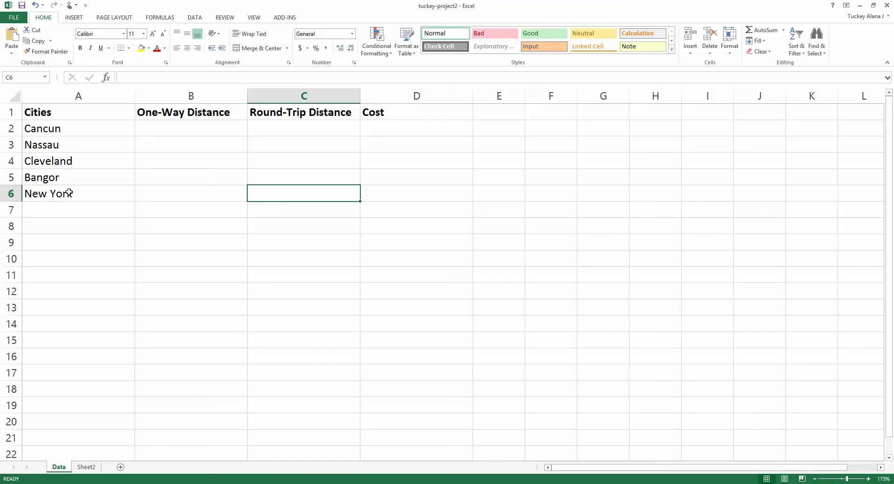
{"action": "key", "text": "Left"}
{"action": "type", "text": "508"}
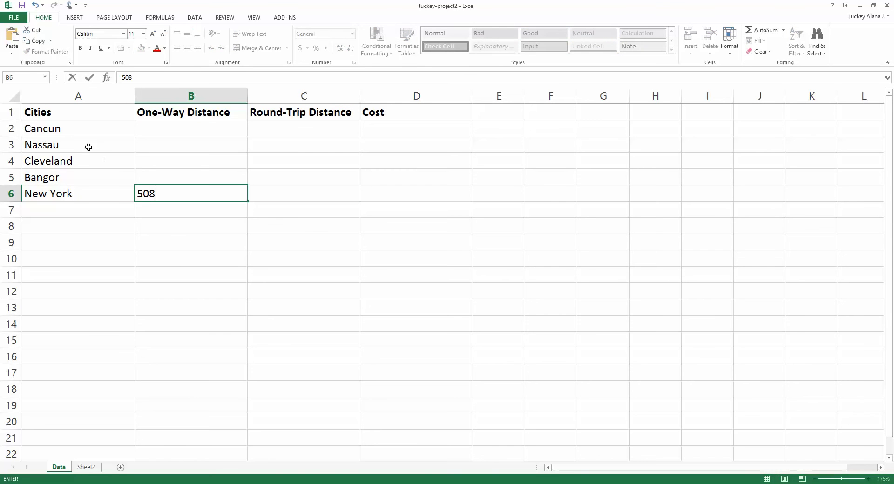
{"action": "left_click", "coordinate": [163, 122]}
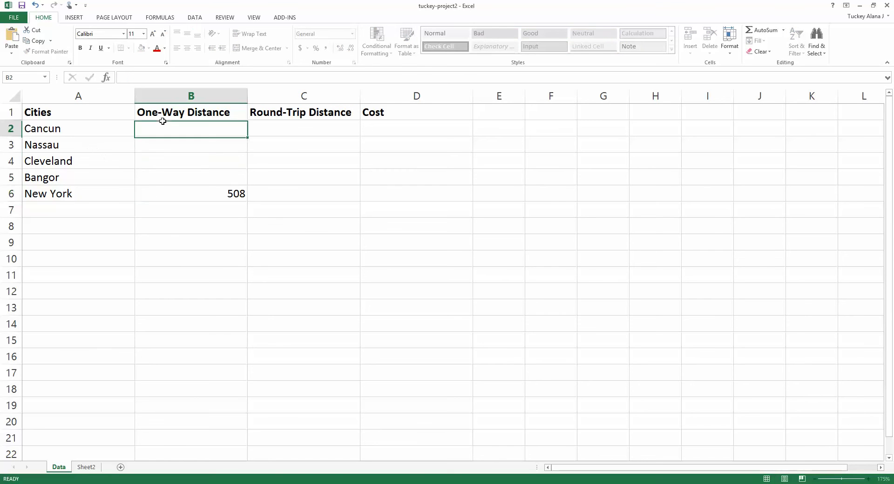
{"action": "left_click", "coordinate": [863, 8]}
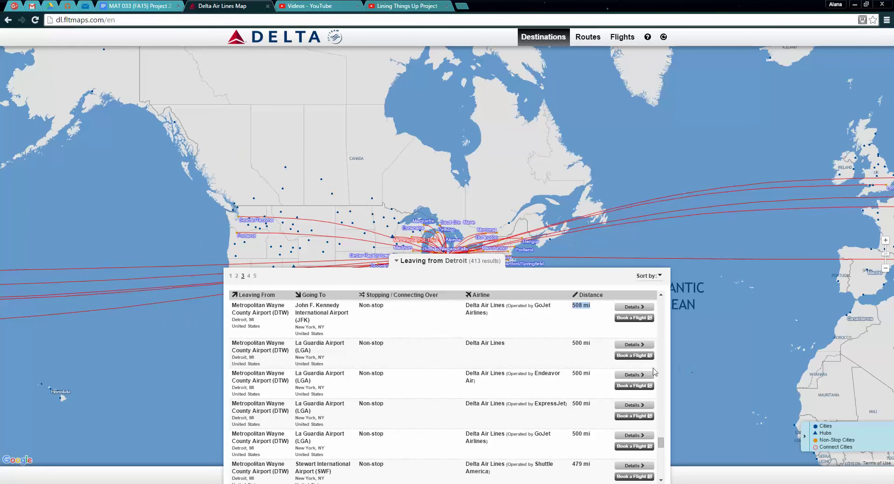
Return to results page 1 and select Cancun's 1,480 mi and Charleston's 670 mi.
{"action": "left_click_drag", "start_coordinate": [661, 443], "coordinate": [670, 291]}
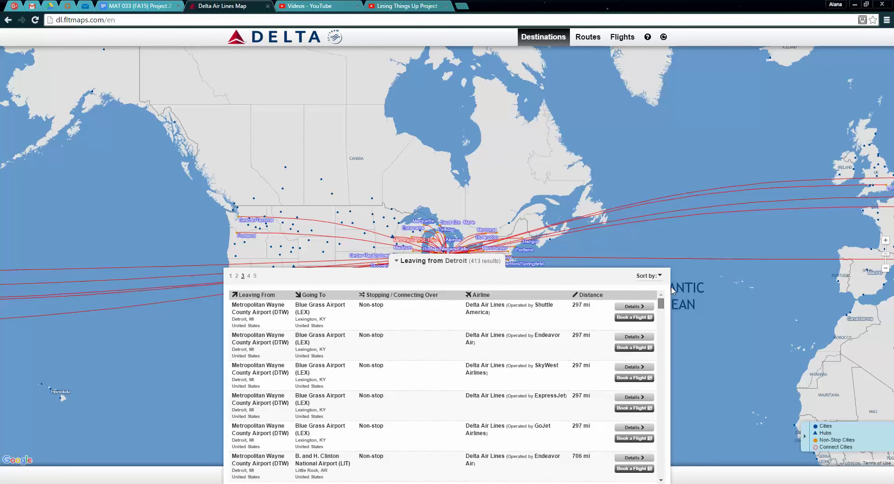
{"action": "left_click", "coordinate": [230, 276]}
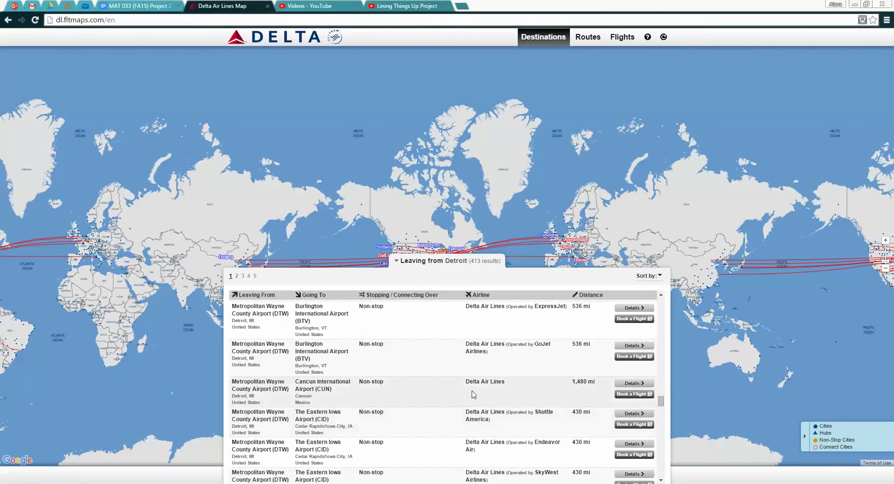
{"action": "left_click_drag", "start_coordinate": [564, 381], "coordinate": [596, 382]}
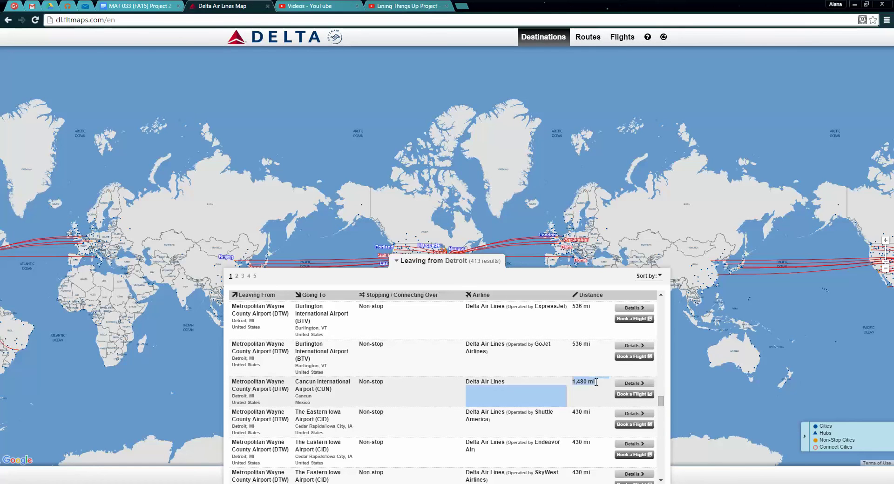
{"action": "scroll", "coordinate": [581, 380], "scroll_direction": "down", "scroll_amount": 4}
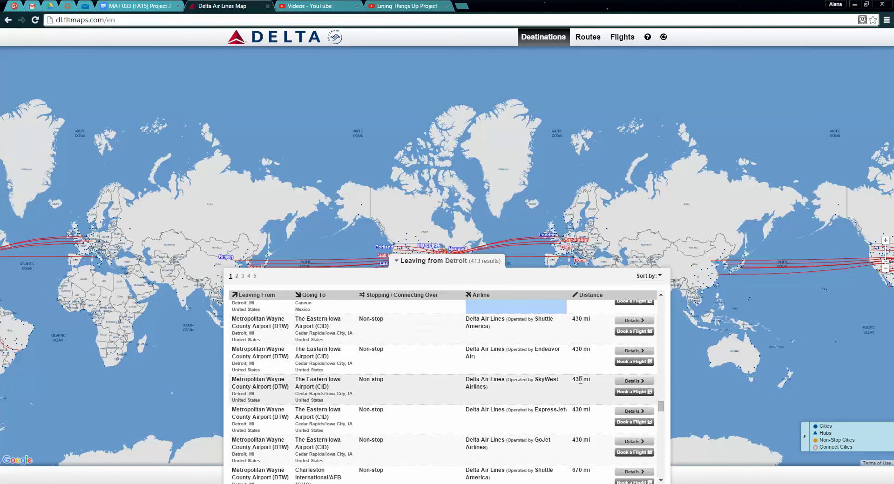
{"action": "scroll", "coordinate": [579, 380], "scroll_direction": "down", "scroll_amount": 3}
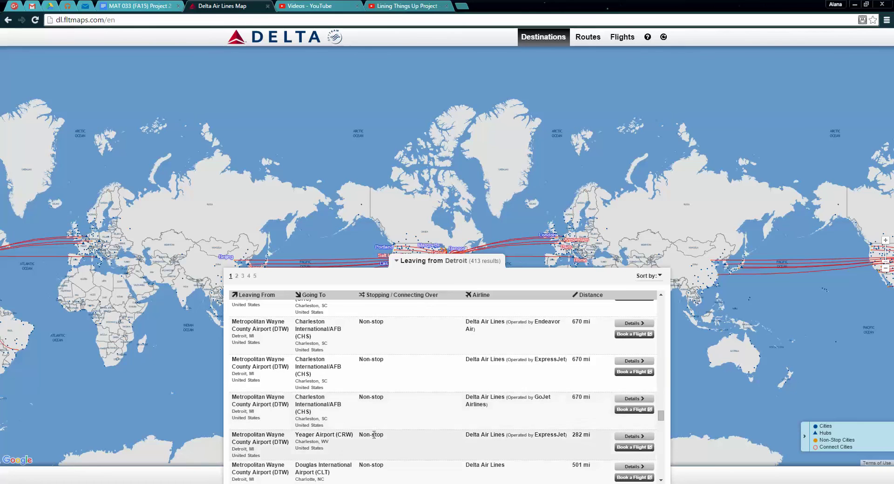
{"action": "left_click_drag", "start_coordinate": [591, 397], "coordinate": [572, 400]}
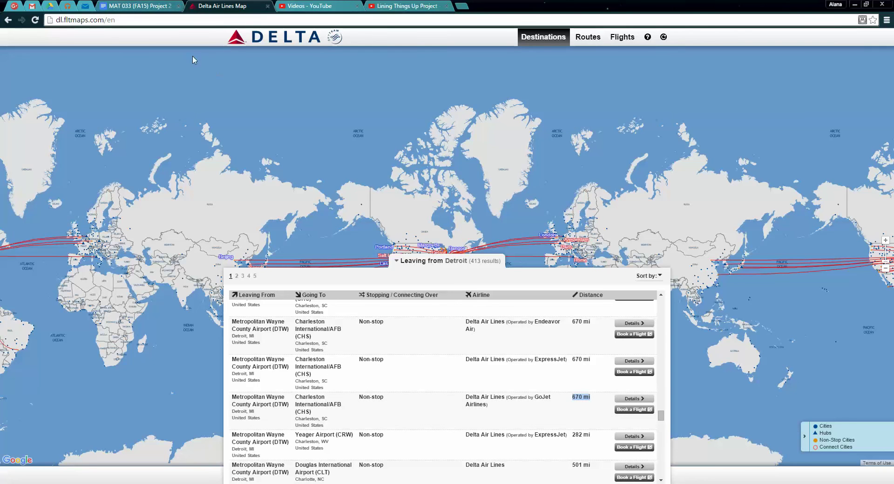
Add Charleston in A7, sort the city list A–Z with its distances, and minimize Excel.
{"action": "key", "text": "alt+Tab"}
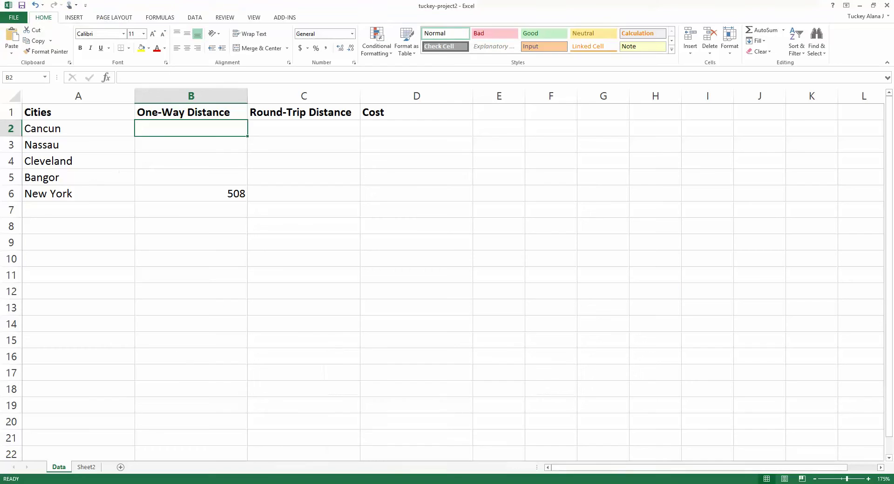
{"action": "left_click", "coordinate": [84, 207]}
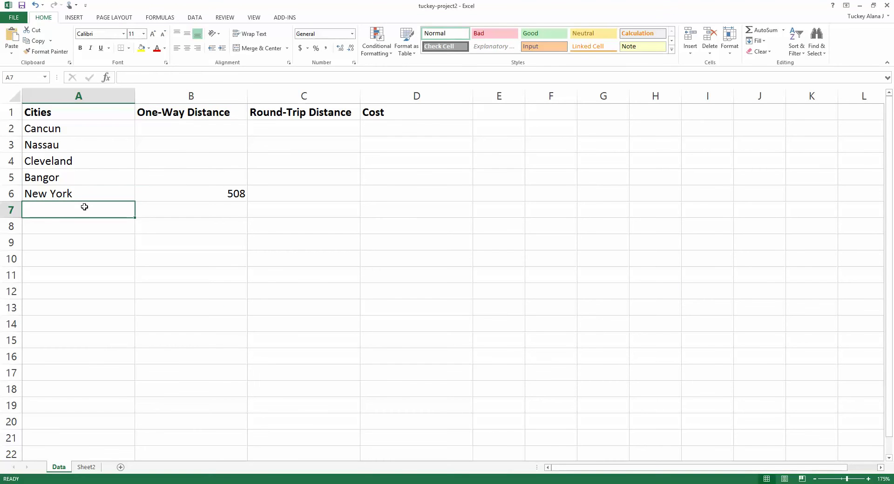
{"action": "type", "text": "Charleston"}
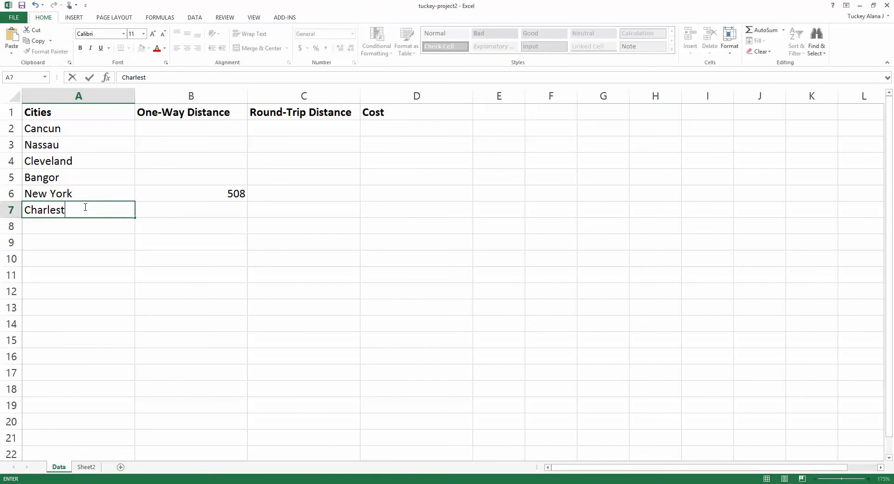
{"action": "key", "text": "Tab"}
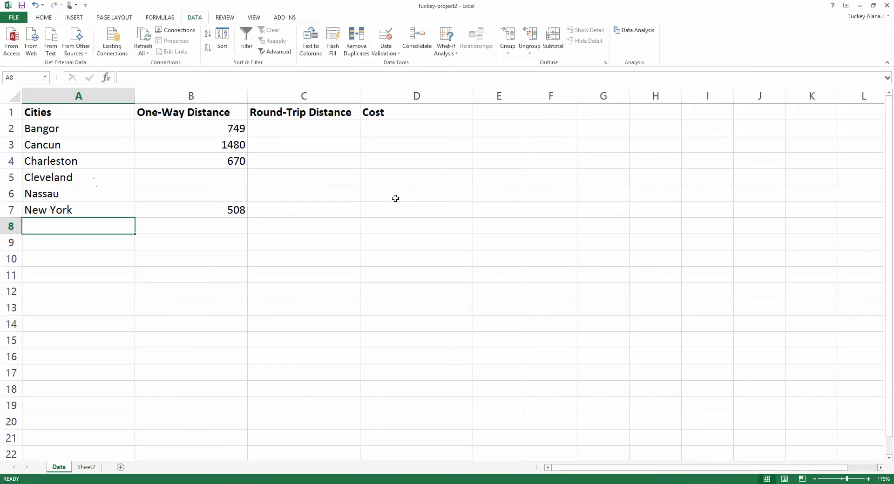
{"action": "left_click", "coordinate": [395, 199]}
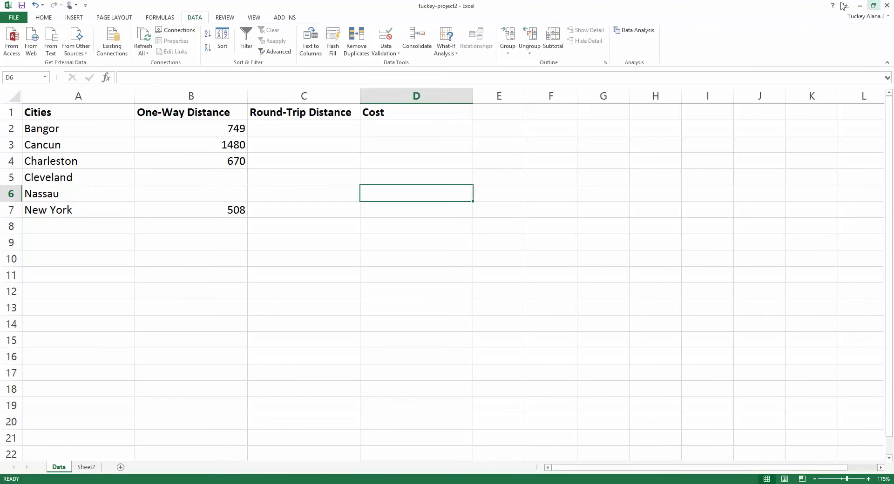
{"action": "left_click", "coordinate": [223, 176]}
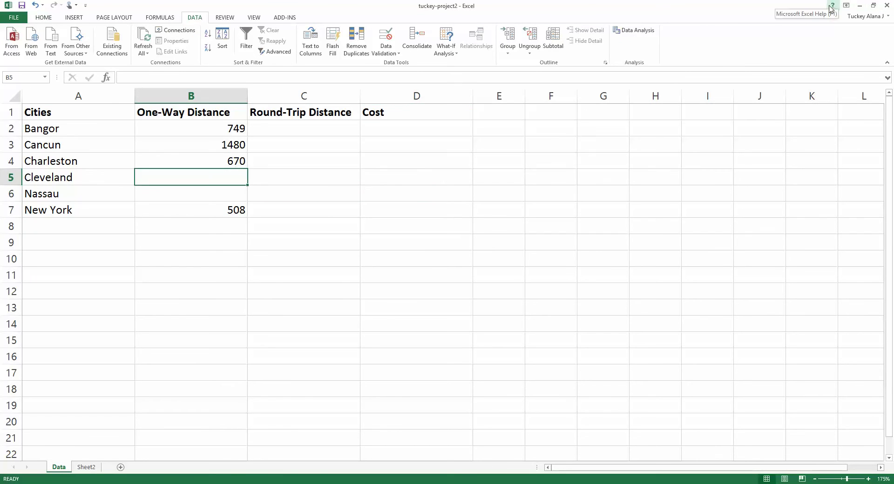
{"action": "left_click_drag", "start_coordinate": [58, 127], "coordinate": [180, 325]}
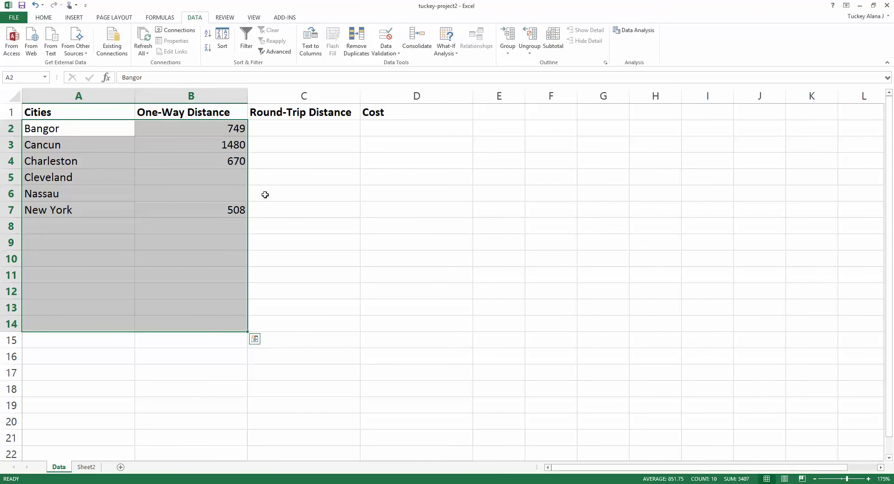
{"action": "left_click", "coordinate": [860, 4]}
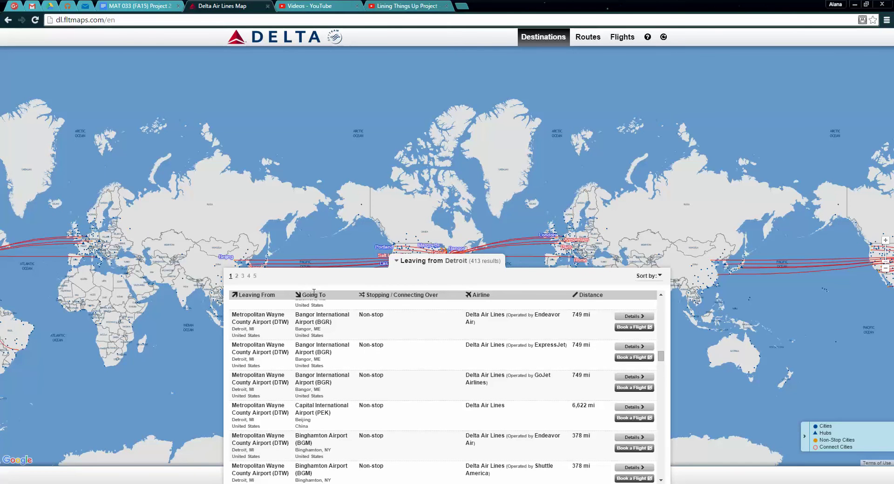
Scroll the Detroit departures list and move to results page 2.
{"action": "scroll", "coordinate": [660, 379], "scroll_direction": "down", "scroll_amount": 1}
{"action": "scroll", "coordinate": [660, 379], "scroll_direction": "down", "scroll_amount": 15}
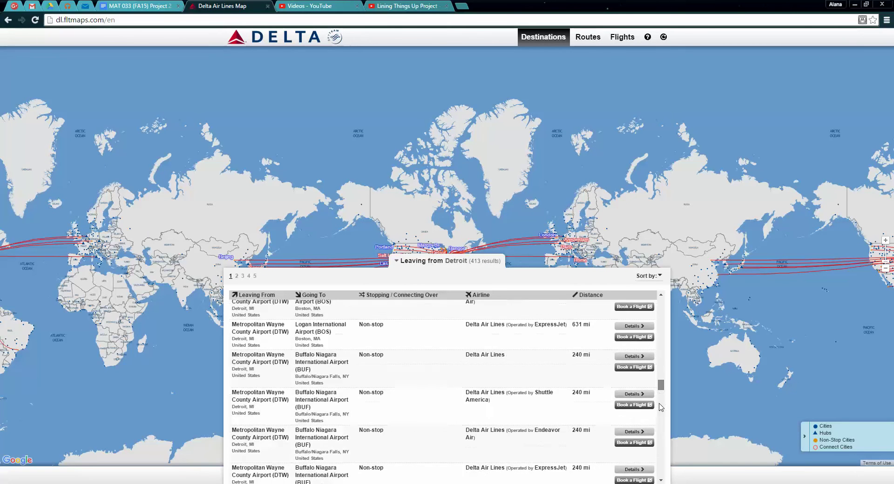
{"action": "left_click", "coordinate": [236, 277]}
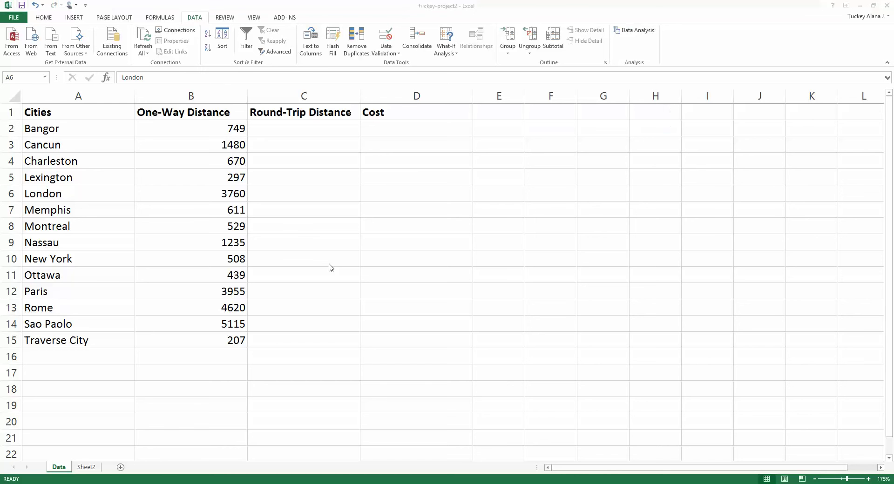
Select the city-distance table and the Rome row, then switch to the Delta map.
{"action": "left_click_drag", "start_coordinate": [219, 340], "coordinate": [95, 129]}
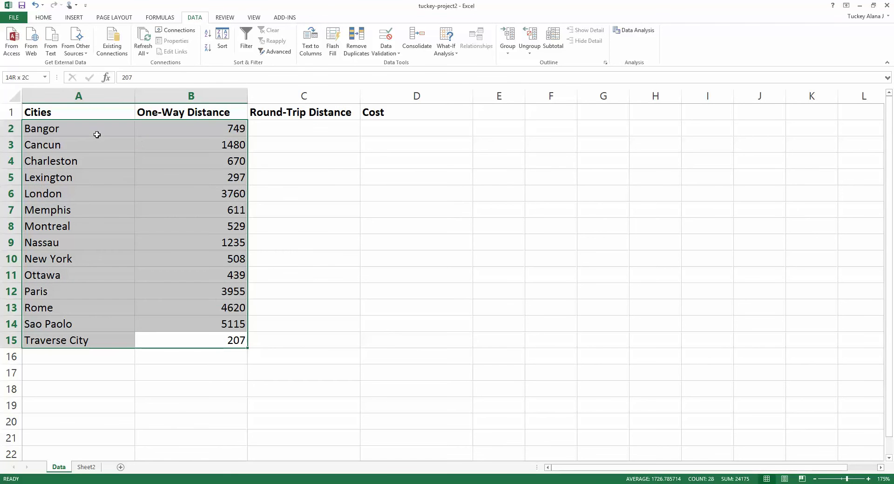
{"action": "left_click", "coordinate": [221, 140]}
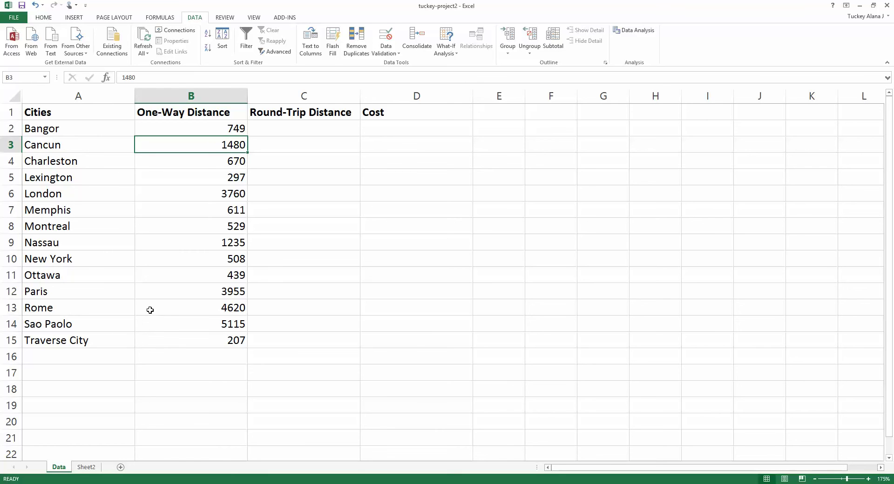
{"action": "left_click_drag", "start_coordinate": [148, 305], "coordinate": [67, 305]}
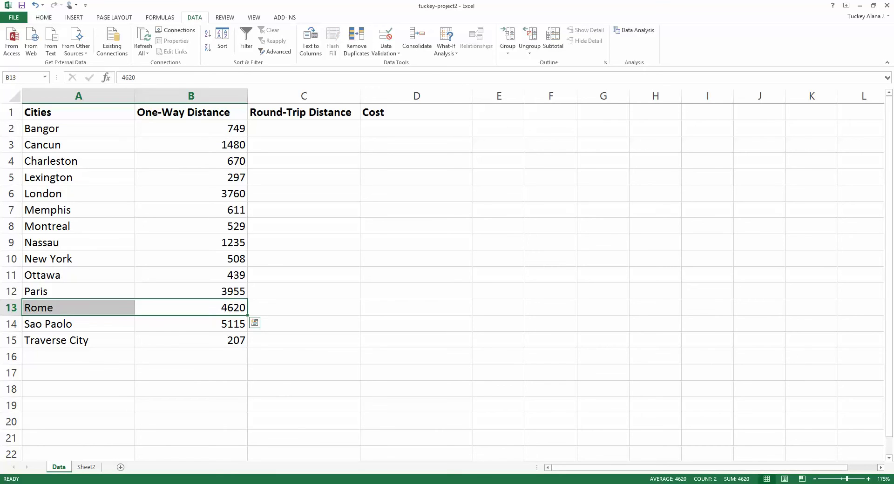
{"action": "left_click", "coordinate": [60, 442]}
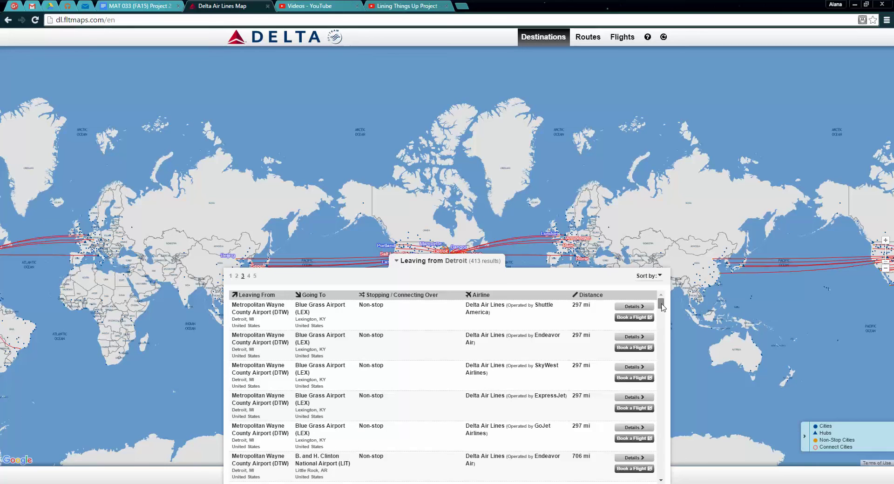
Scroll page 3 of Detroit results to check Lexington 297 mi and Memphis 611 mi, then return to Excel.
{"action": "left_click_drag", "start_coordinate": [662, 308], "coordinate": [661, 317]}
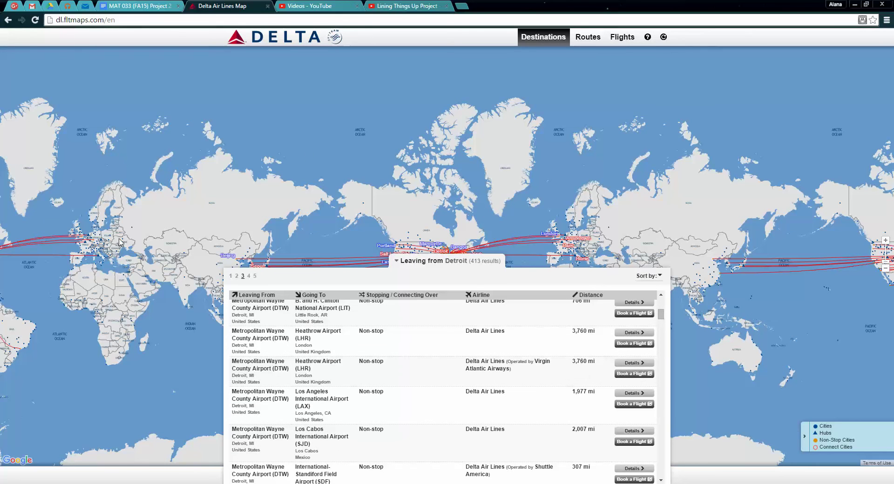
{"action": "mouse_move", "coordinate": [662, 318]}
{"action": "left_mouse_down"}
{"action": "mouse_move", "coordinate": [663, 301]}
{"action": "mouse_move", "coordinate": [664, 473]}
{"action": "mouse_move", "coordinate": [661, 335]}
{"action": "left_mouse_up"}
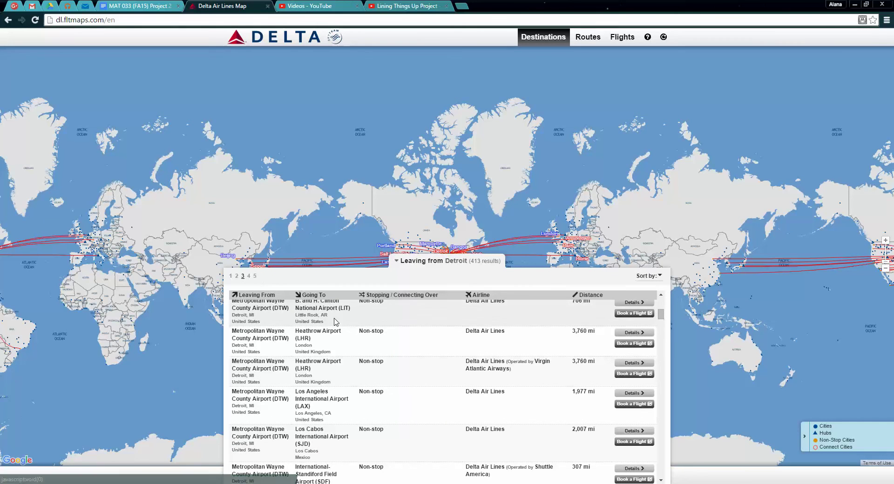
{"action": "scroll", "coordinate": [405, 356], "scroll_direction": "down", "scroll_amount": 2}
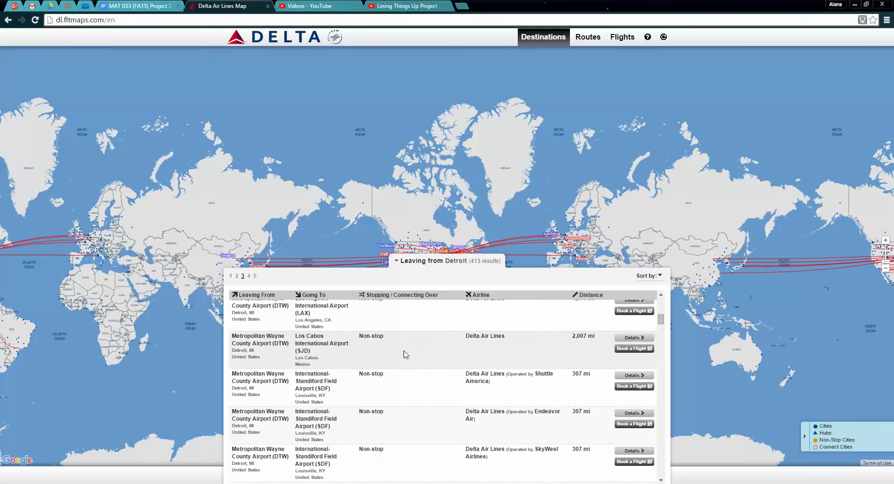
{"action": "scroll", "coordinate": [406, 354], "scroll_direction": "down", "scroll_amount": 4}
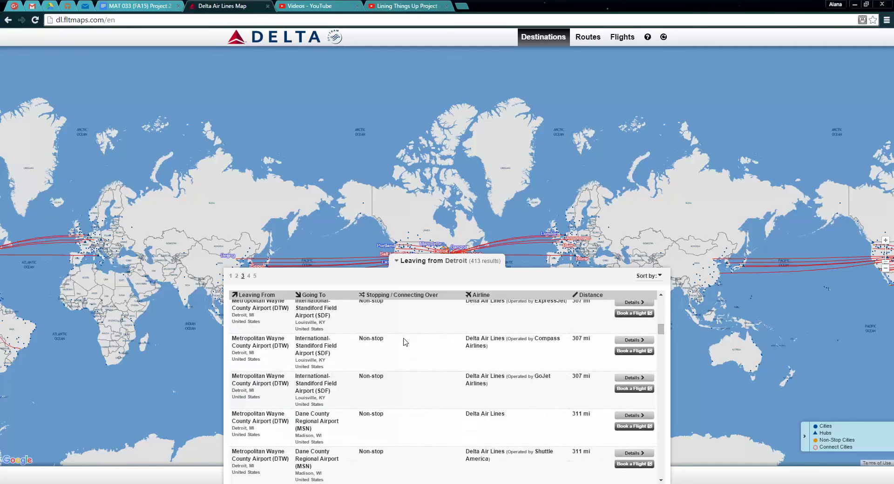
{"action": "scroll", "coordinate": [405, 342], "scroll_direction": "down", "scroll_amount": 3}
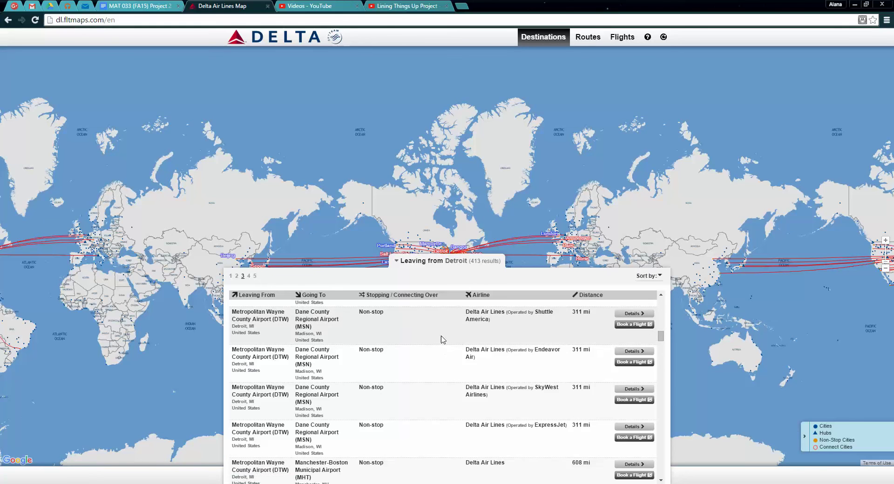
{"action": "scroll", "coordinate": [443, 338], "scroll_direction": "up", "scroll_amount": 6}
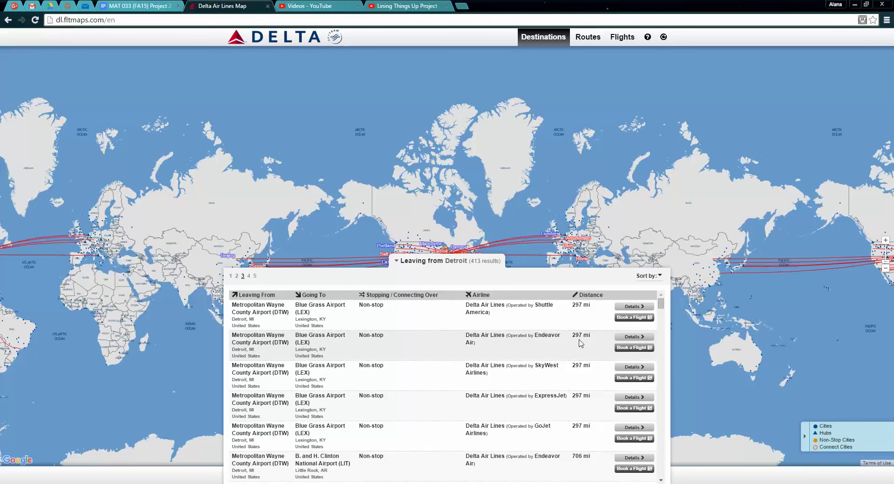
{"action": "scroll", "coordinate": [389, 371], "scroll_direction": "down", "scroll_amount": 3}
{"action": "scroll", "coordinate": [389, 370], "scroll_direction": "down", "scroll_amount": 5}
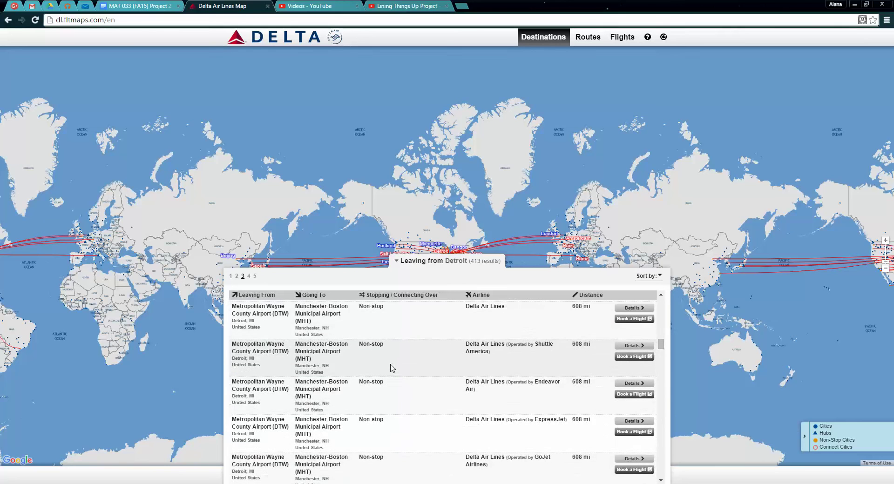
{"action": "scroll", "coordinate": [359, 318], "scroll_direction": "up", "scroll_amount": 4}
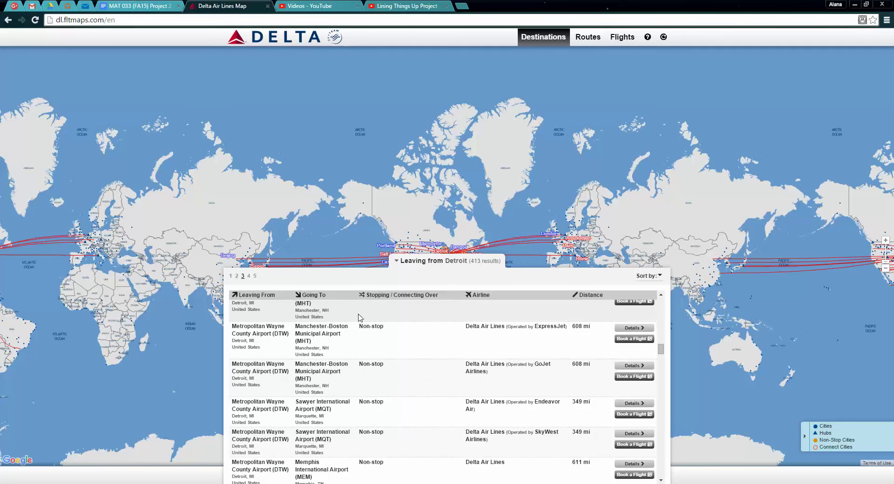
{"action": "key", "text": "alt+Tab"}
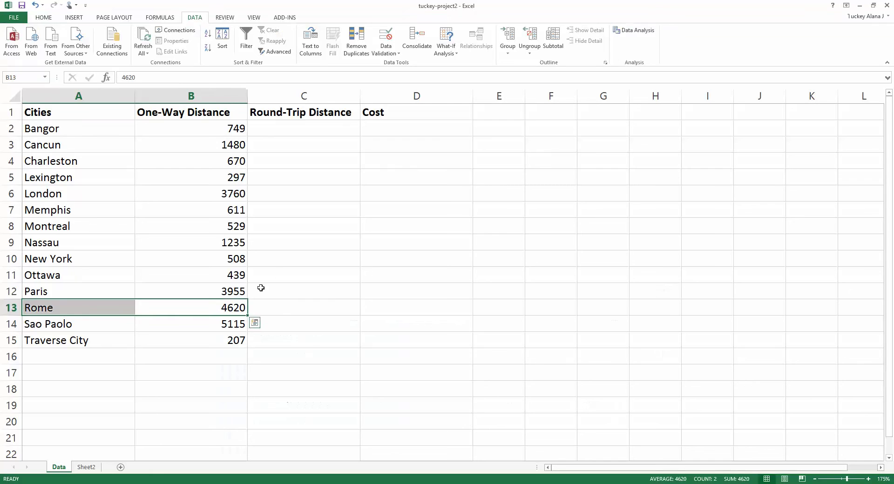
{"action": "left_click", "coordinate": [291, 242]}
{"action": "left_click", "coordinate": [296, 136]}
{"action": "left_click", "coordinate": [289, 129]}
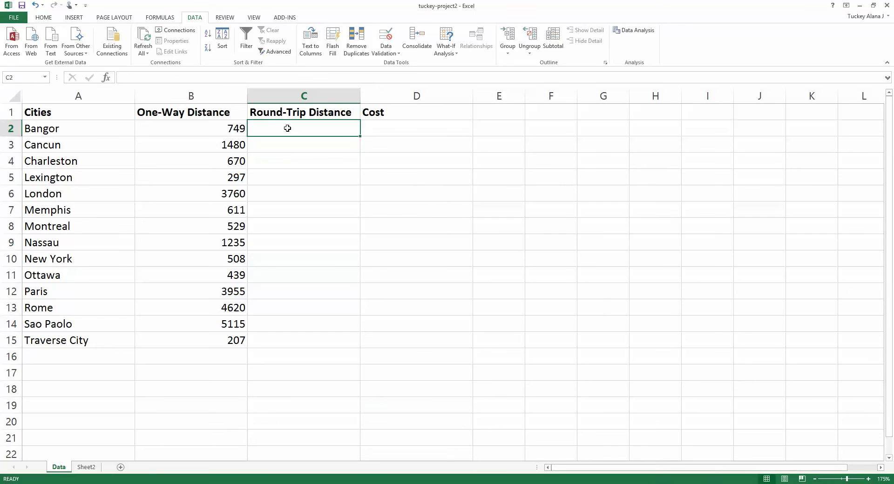
{"action": "left_click_drag", "start_coordinate": [207, 123], "coordinate": [207, 338]}
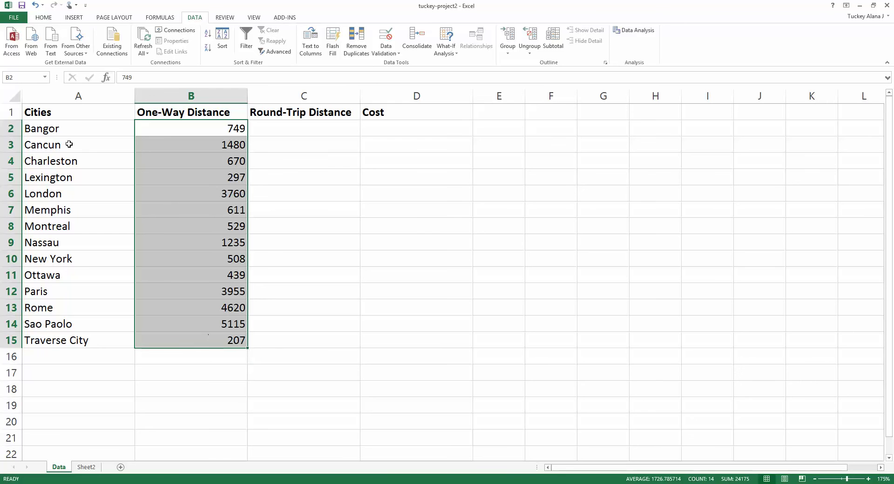
{"action": "left_click", "coordinate": [72, 129]}
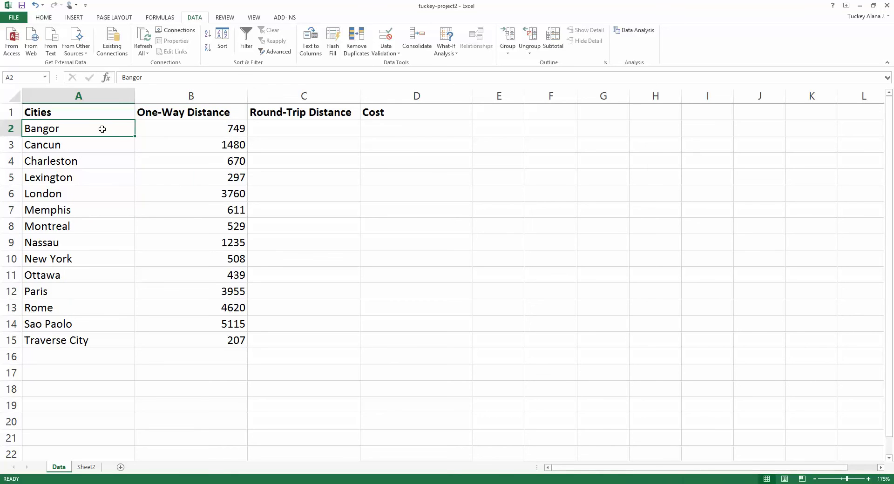
{"action": "left_click", "coordinate": [128, 144]}
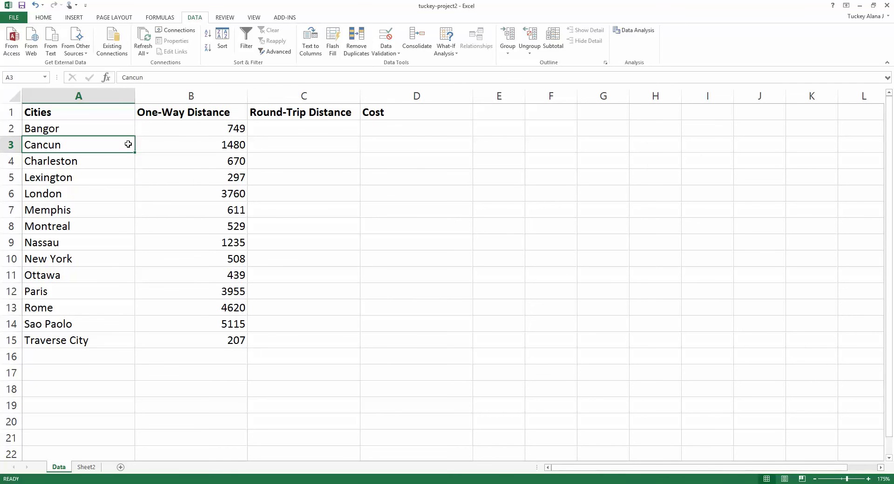
{"action": "left_click_drag", "start_coordinate": [183, 140], "coordinate": [65, 145]}
{"action": "left_click", "coordinate": [264, 143]}
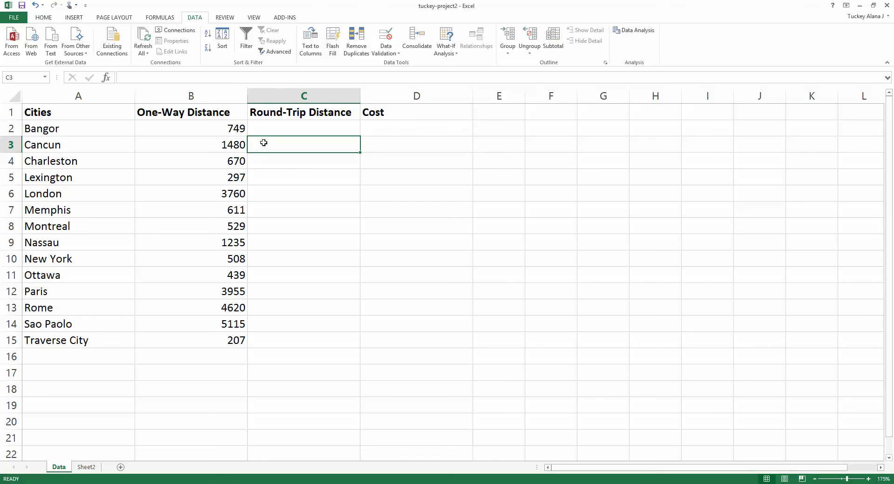
{"action": "key", "text": "Up"}
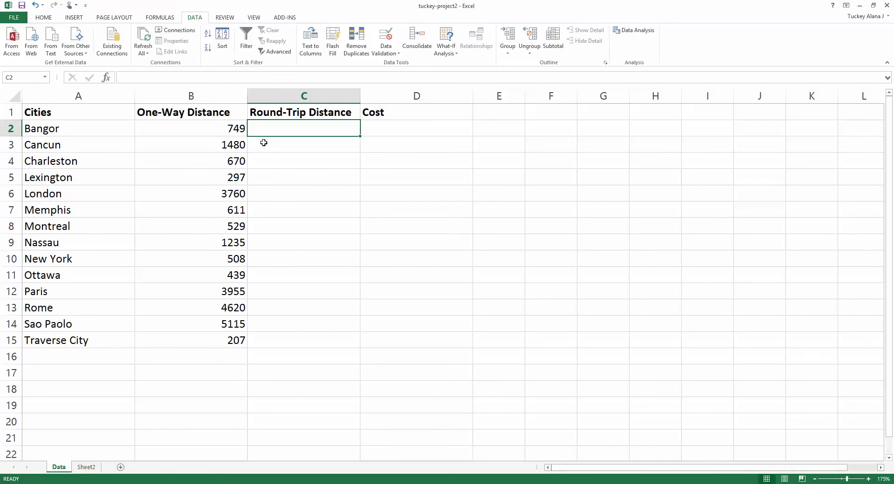
{"action": "type", "text": "="}
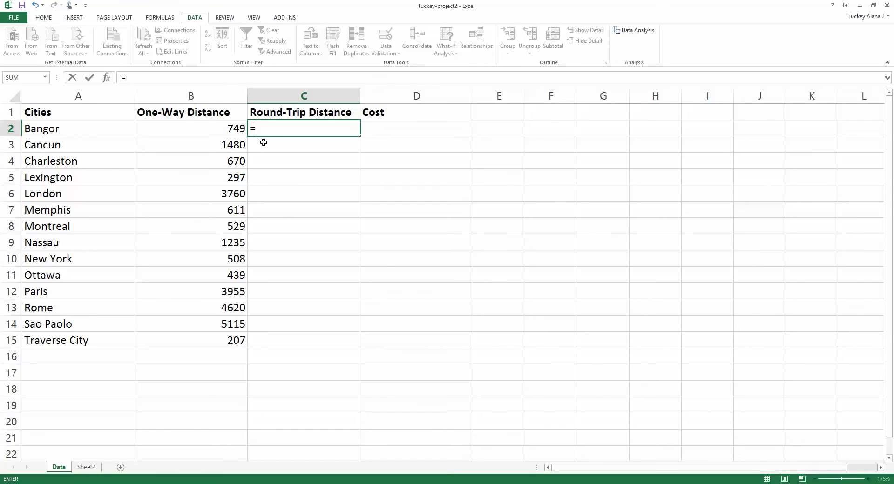
{"action": "left_click", "coordinate": [184, 126]}
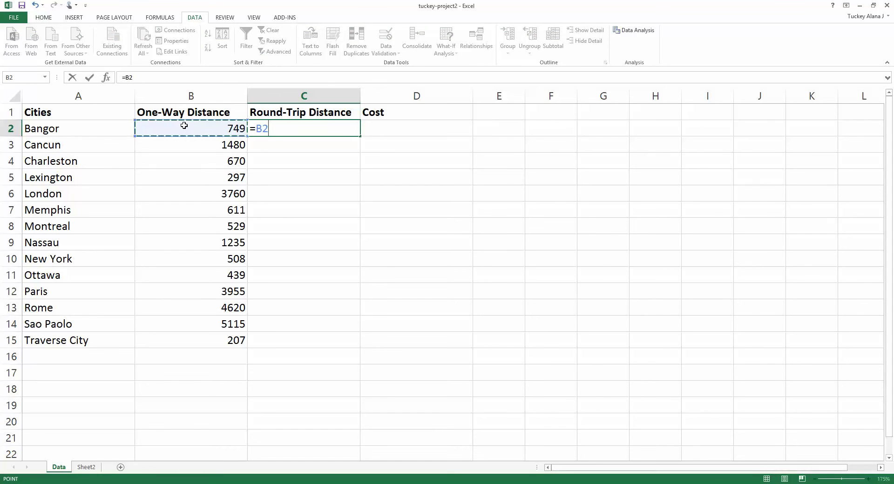
{"action": "type", "text": "*"}
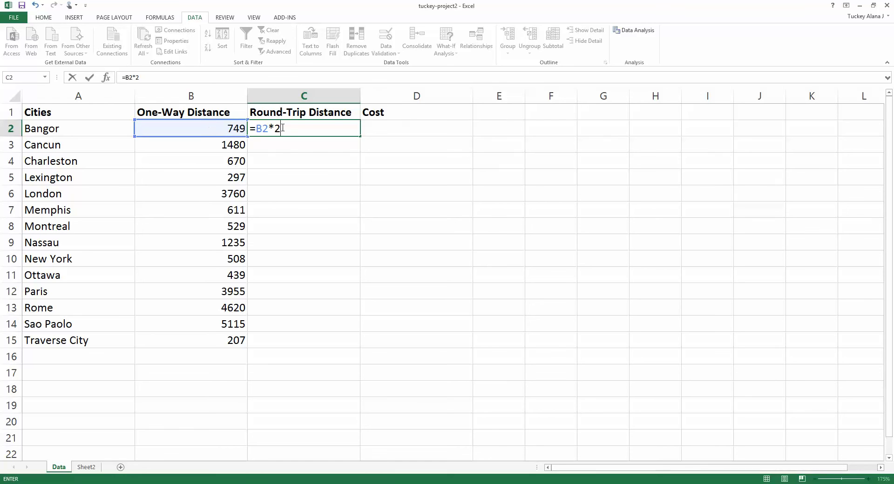
{"action": "key", "text": "F2"}
{"action": "key", "text": "shift+Home"}
{"action": "key", "text": "BackSpace"}
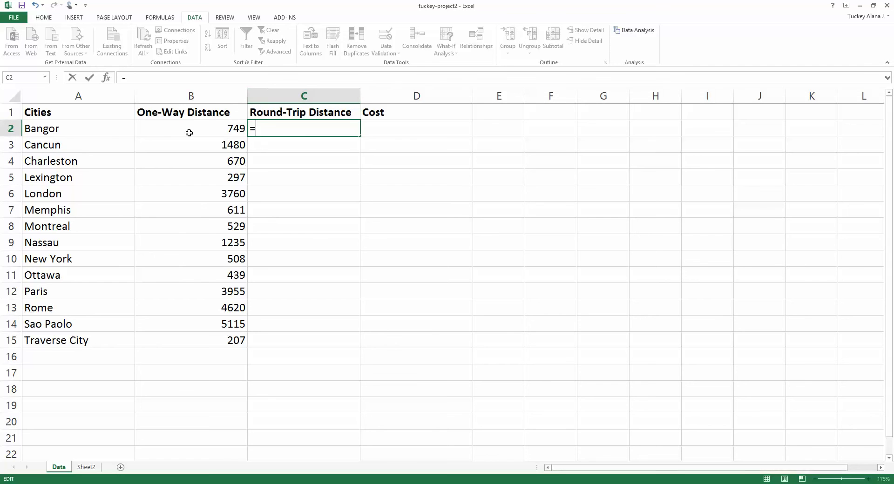
{"action": "left_click", "coordinate": [298, 95]}
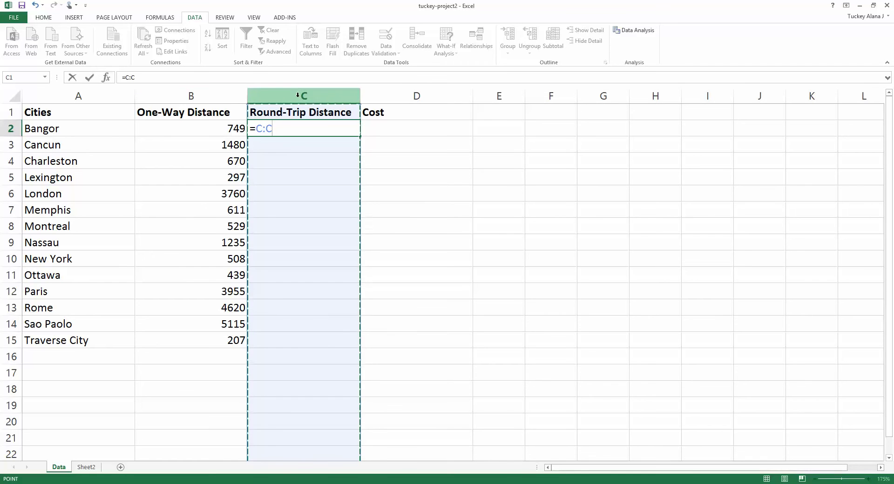
{"action": "key", "text": "BackSpace"}
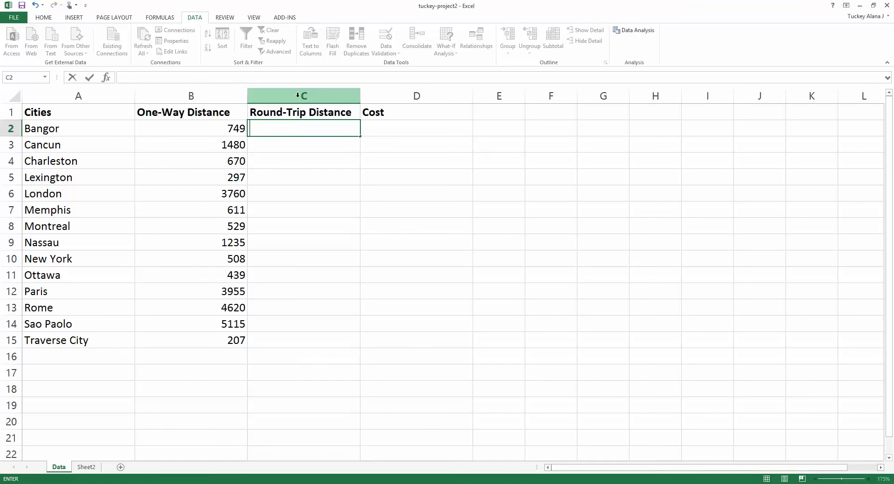
{"action": "key", "text": "Escape"}
{"action": "left_click", "coordinate": [18, 128]}
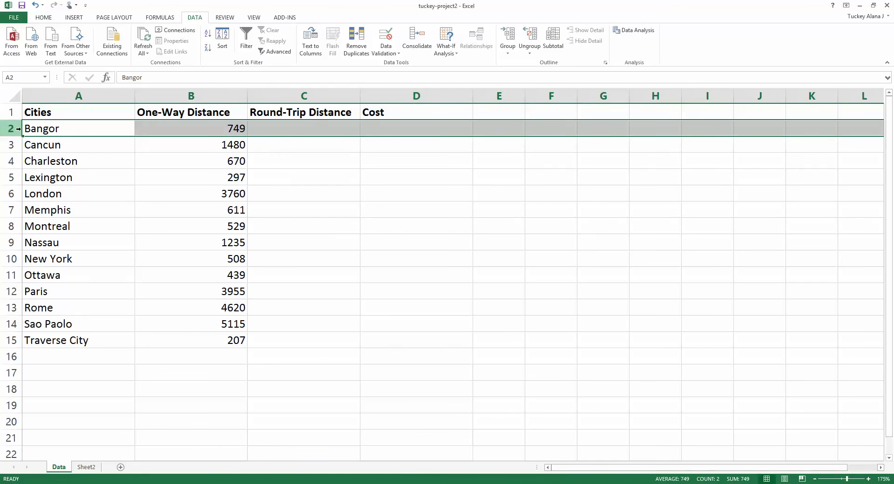
{"action": "left_click", "coordinate": [294, 126]}
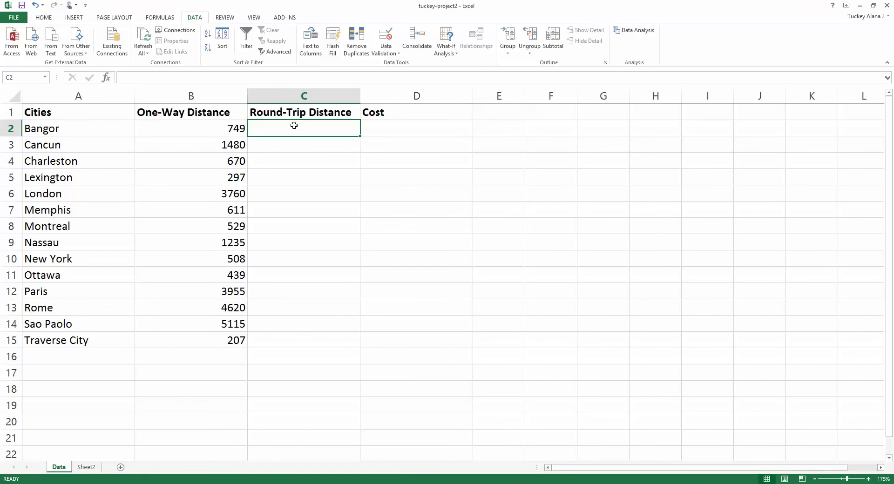
Enter =B2*2 in C2 to double Bangor's distance to 1498.
{"action": "type", "text": "="}
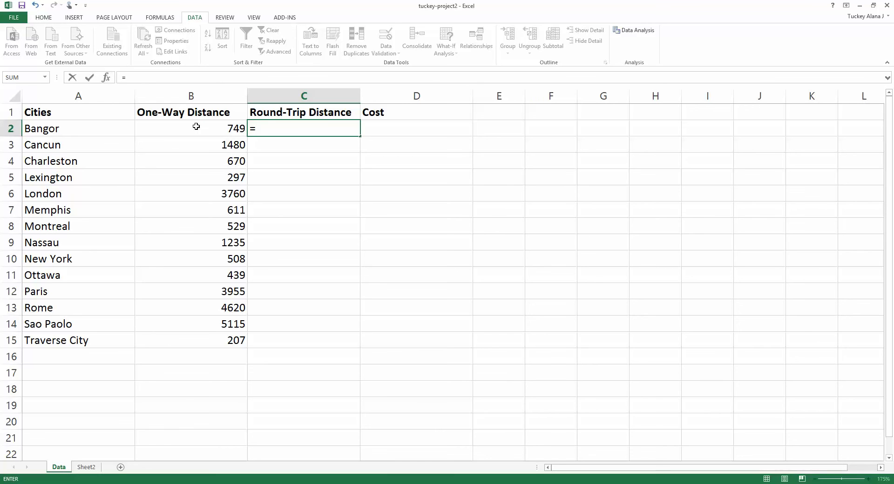
{"action": "left_click", "coordinate": [196, 126]}
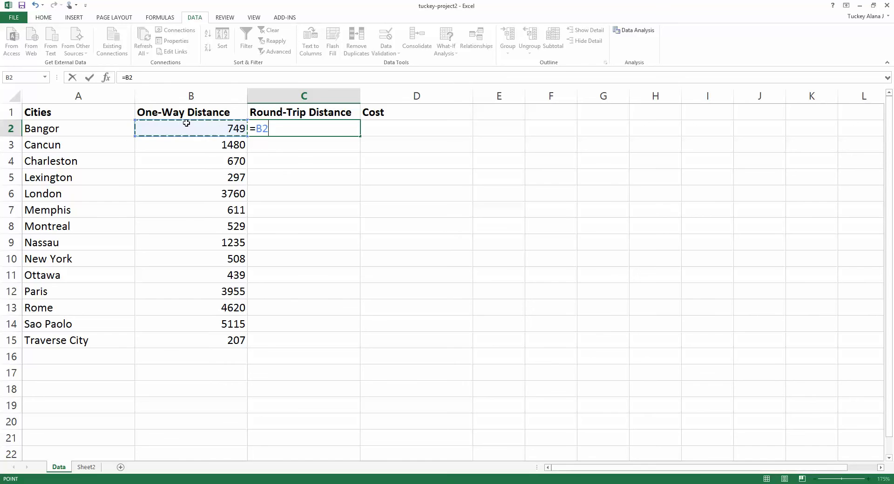
{"action": "type", "text": "*"}
{"action": "key", "text": "Return"}
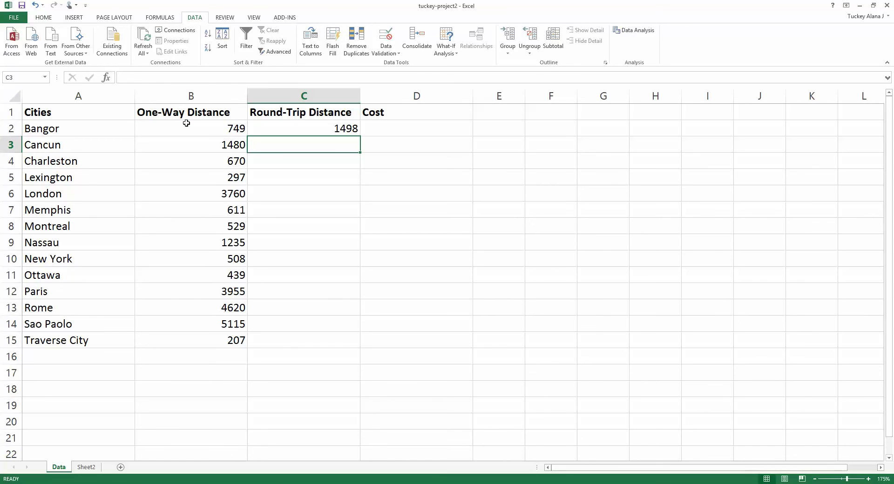
{"action": "key", "text": "Up"}
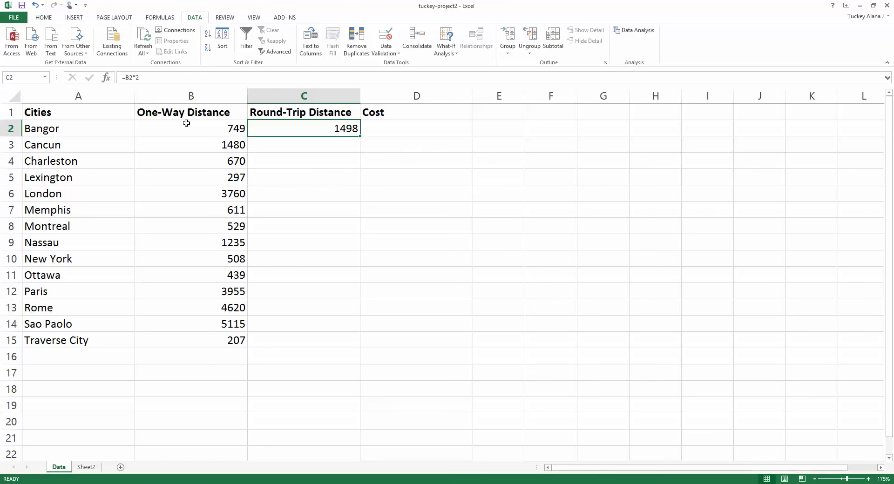
Enter a doubling formula in C3 for Cancun's round trip, giving 2960.
{"action": "key", "text": "Down"}
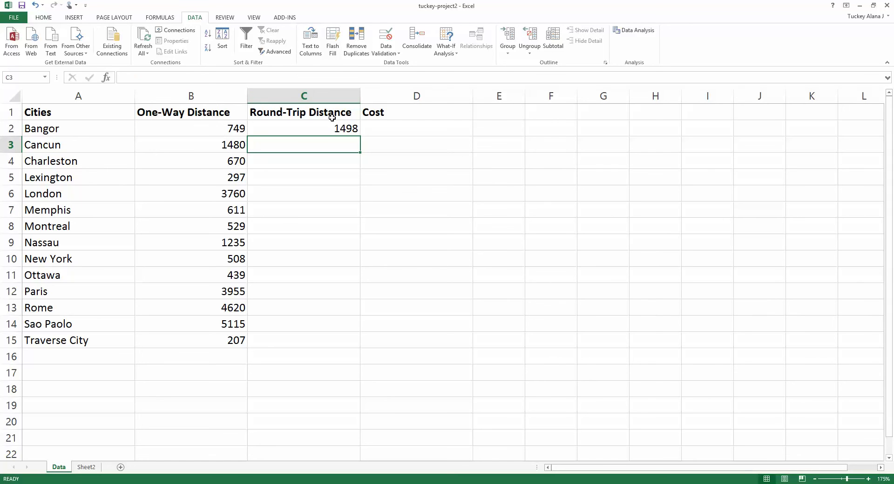
{"action": "left_click", "coordinate": [209, 142]}
{"action": "type", "text": "*2"}
{"action": "key", "text": "Return"}
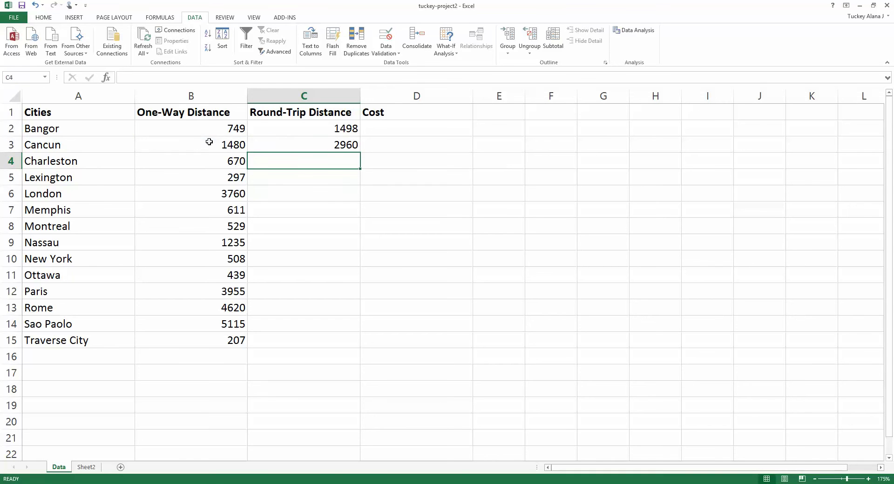
{"action": "key", "text": "Up"}
{"action": "key", "text": "Up"}
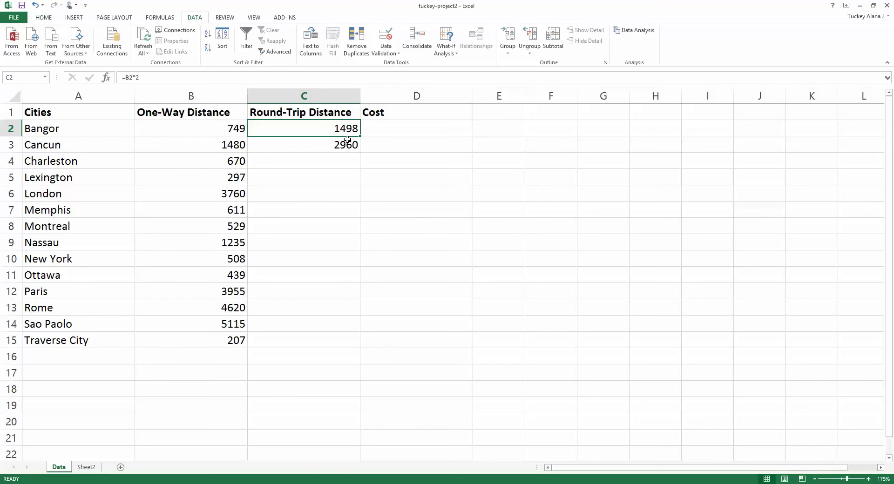
Re-commit C2's =B2*2 formula and clear Cancun's round-trip value from C3.
{"action": "left_click_drag", "start_coordinate": [132, 76], "coordinate": [127, 78]}
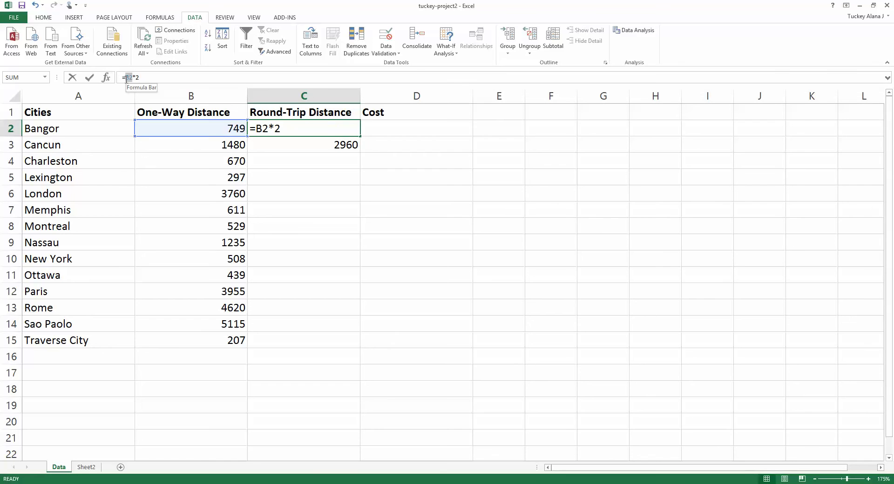
{"action": "left_click", "coordinate": [290, 128]}
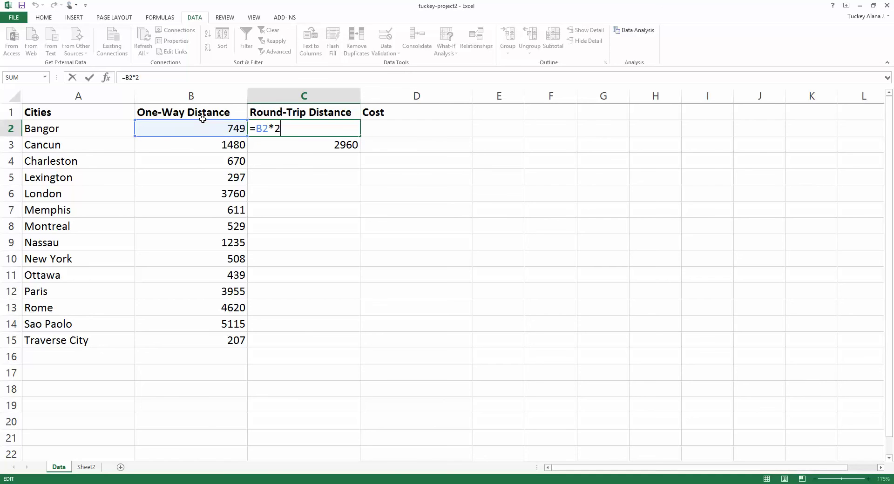
{"action": "key", "text": "Return"}
{"action": "left_click", "coordinate": [283, 122]}
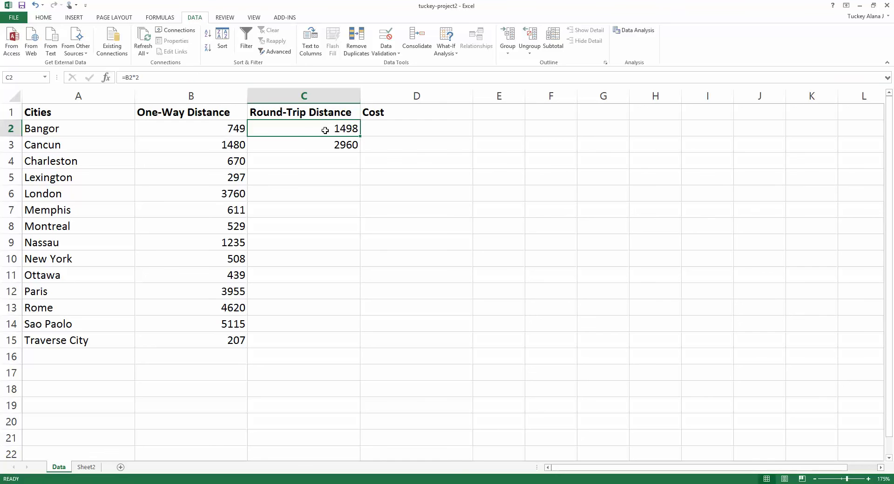
{"action": "left_click", "coordinate": [313, 147]}
{"action": "key", "text": "Delete"}
{"action": "key", "text": "Up"}
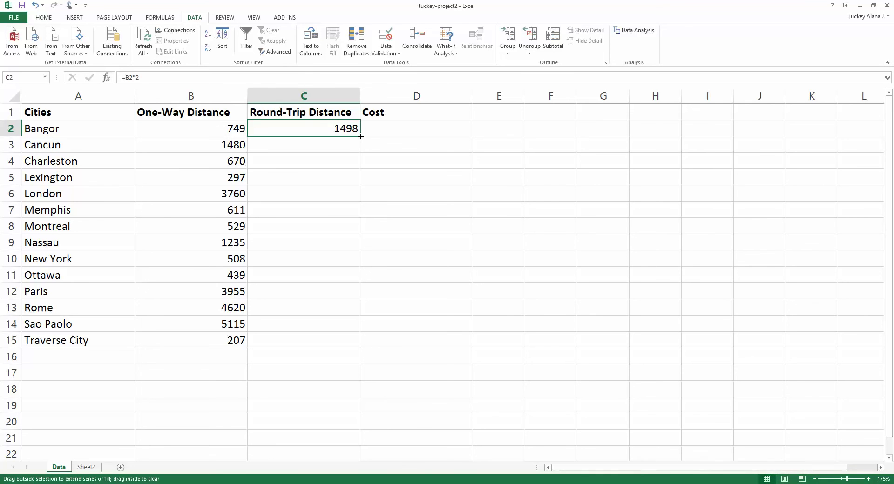
Fill =B2*2 from C2 down through C15, giving round-trips from 2960 to 414, then check C14.
{"action": "left_click_drag", "start_coordinate": [361, 136], "coordinate": [358, 348]}
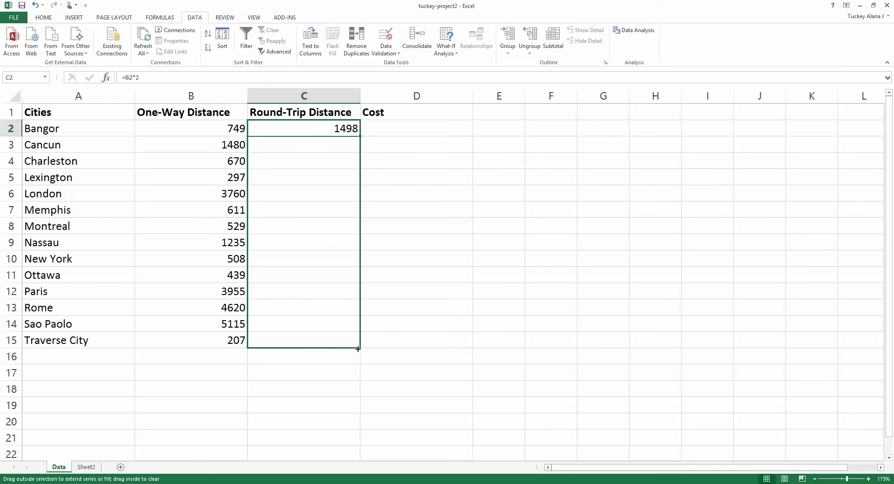
{"action": "left_click_drag", "start_coordinate": [357, 348], "coordinate": [357, 349]}
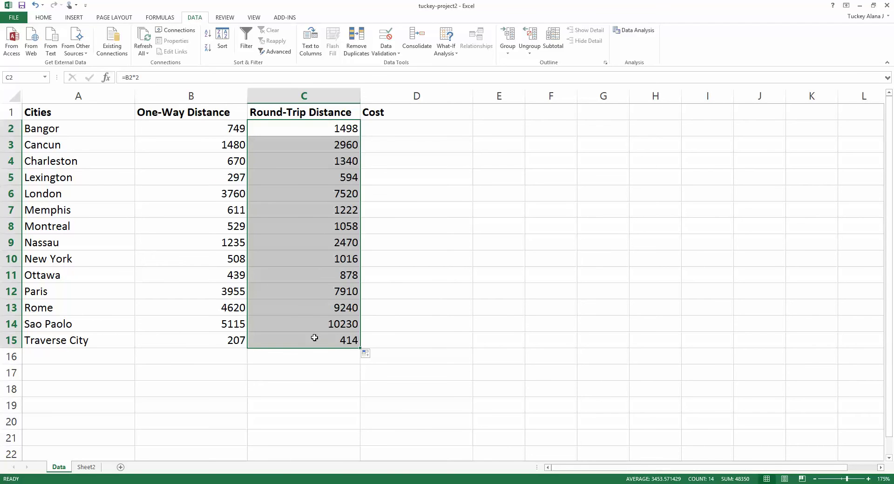
{"action": "left_click", "coordinate": [295, 324]}
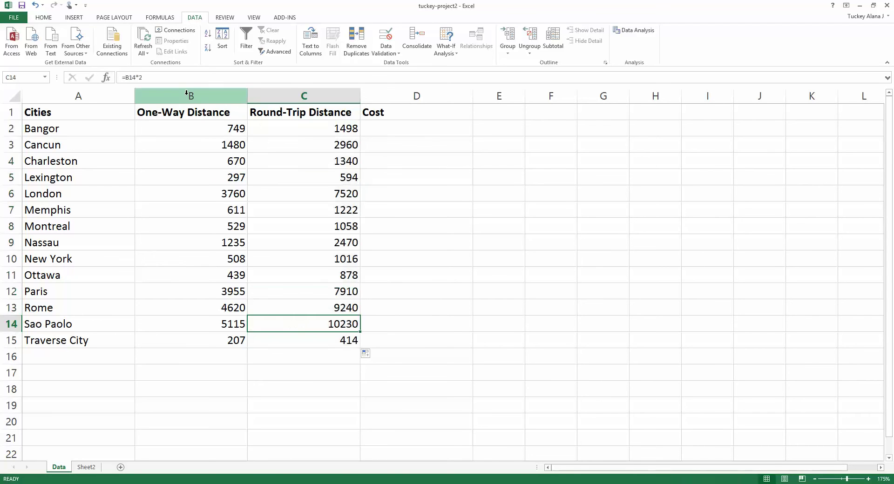
{"action": "left_click", "coordinate": [169, 77]}
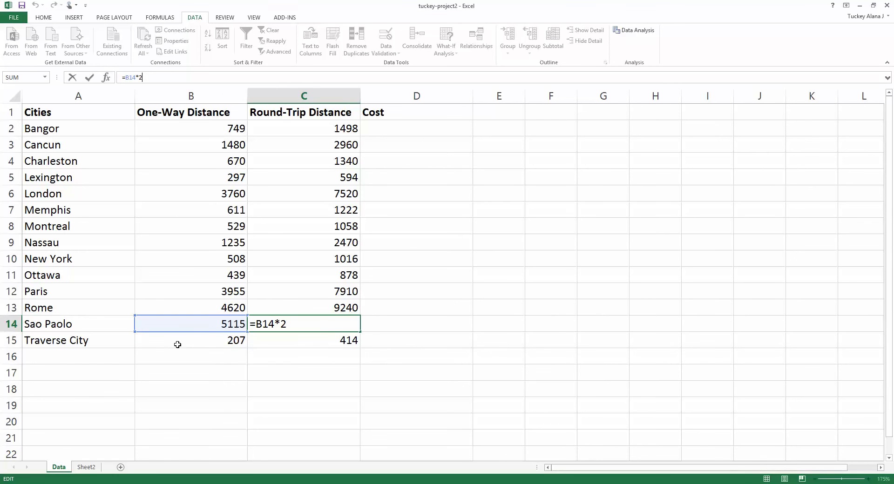
{"action": "key", "text": "Return"}
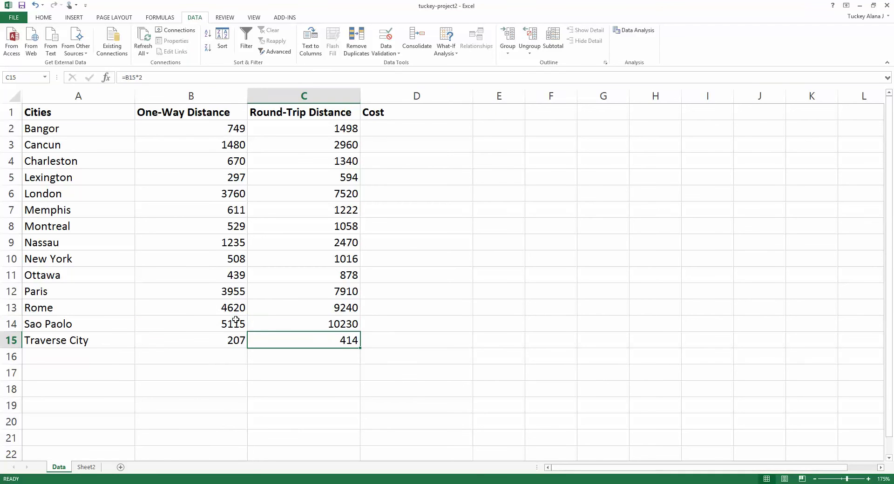
{"action": "left_click", "coordinate": [278, 291]}
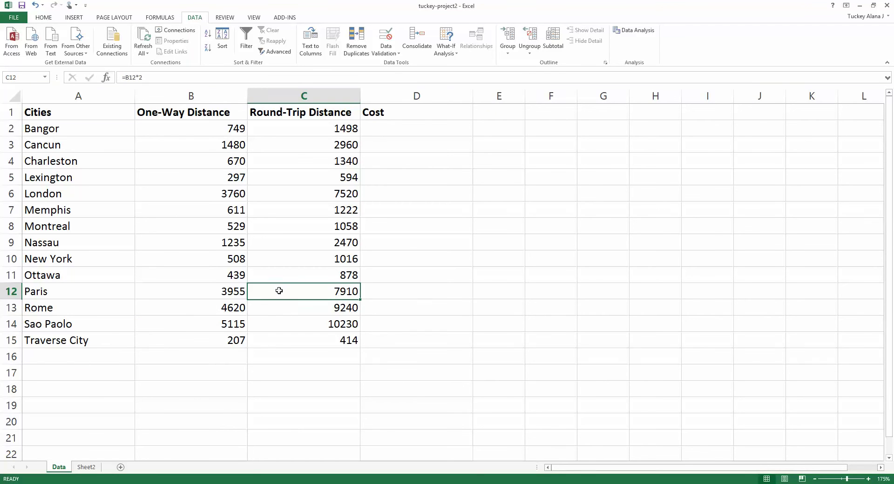
{"action": "left_click", "coordinate": [165, 80]}
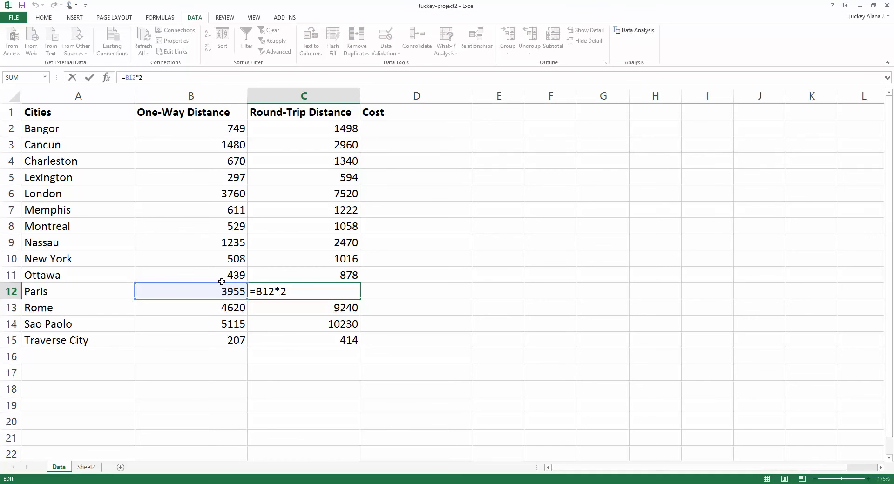
{"action": "key", "text": "Return"}
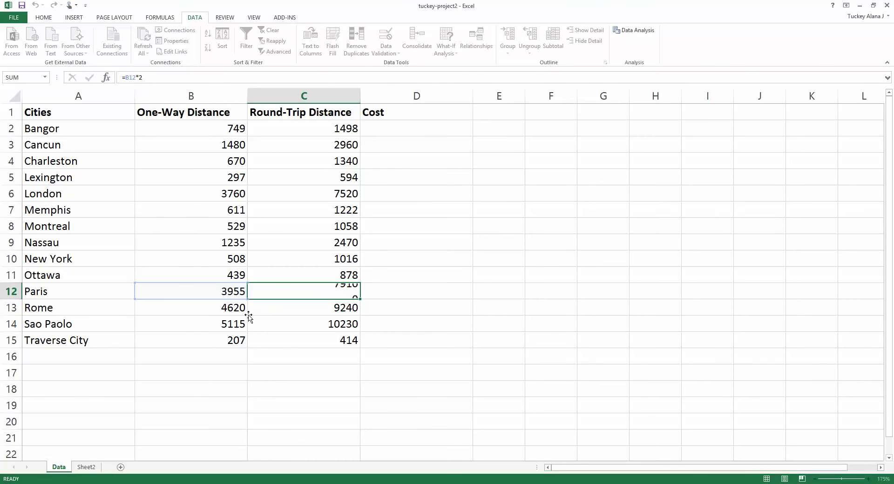
{"action": "left_click", "coordinate": [297, 124]}
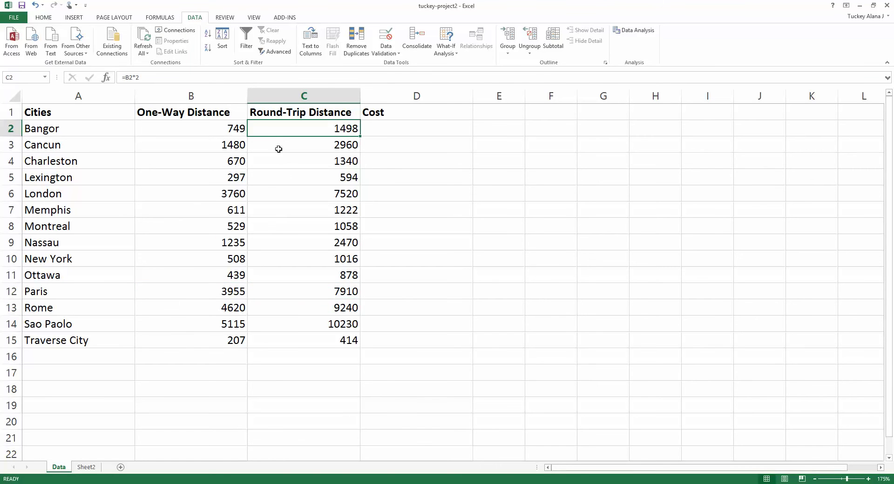
{"action": "key", "text": "Down"}
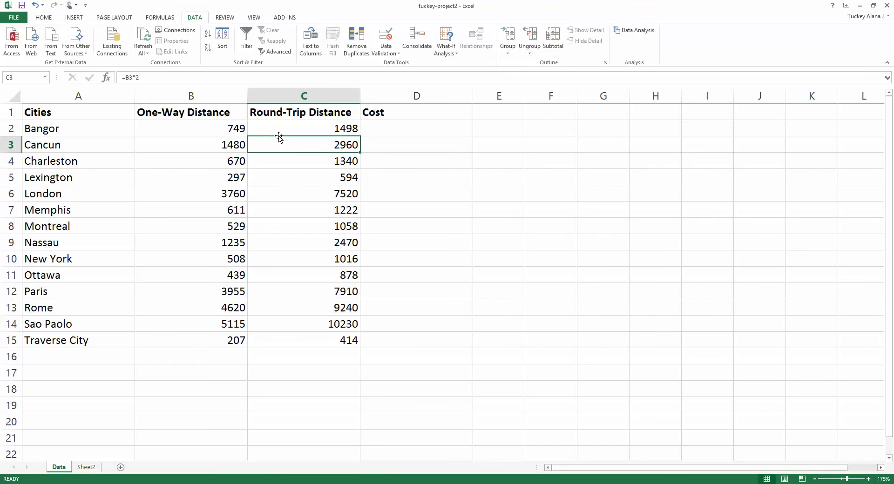
{"action": "key", "text": "Down"}
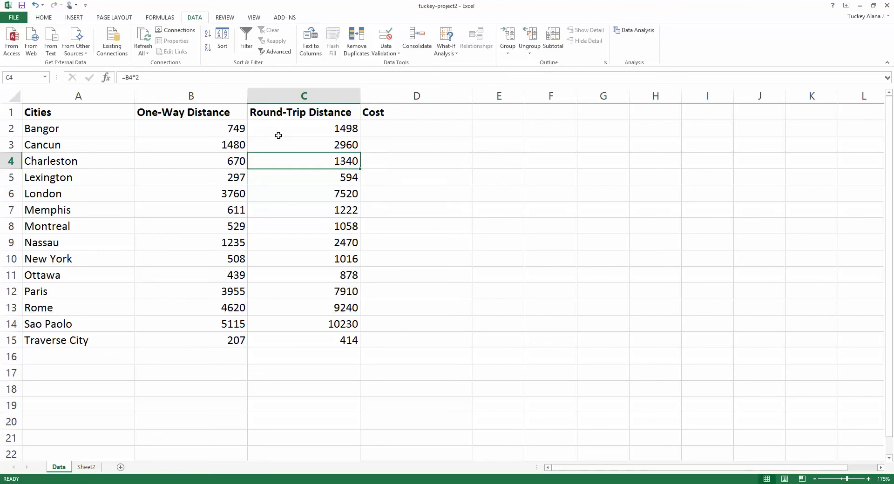
{"action": "key", "text": "Down"}
{"action": "key", "text": "Down"}
{"action": "key", "text": "Down"}
{"action": "key", "text": "Down"}
{"action": "key", "text": "Down"}
{"action": "key", "text": "Down"}
{"action": "key", "text": "Down"}
{"action": "key", "text": "Down"}
{"action": "key", "text": "Down"}
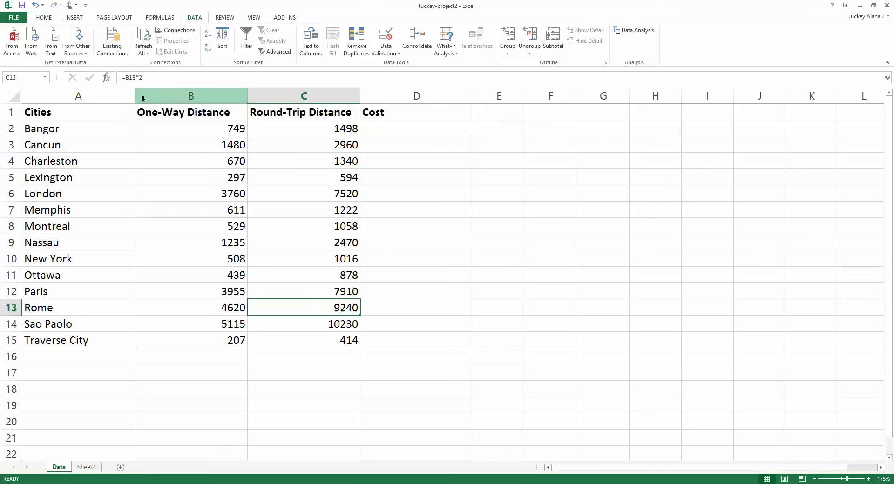
{"action": "left_click", "coordinate": [184, 210]}
Select the Cities heading and city names in column A, A1 through A15.
{"action": "left_click", "coordinate": [83, 214]}
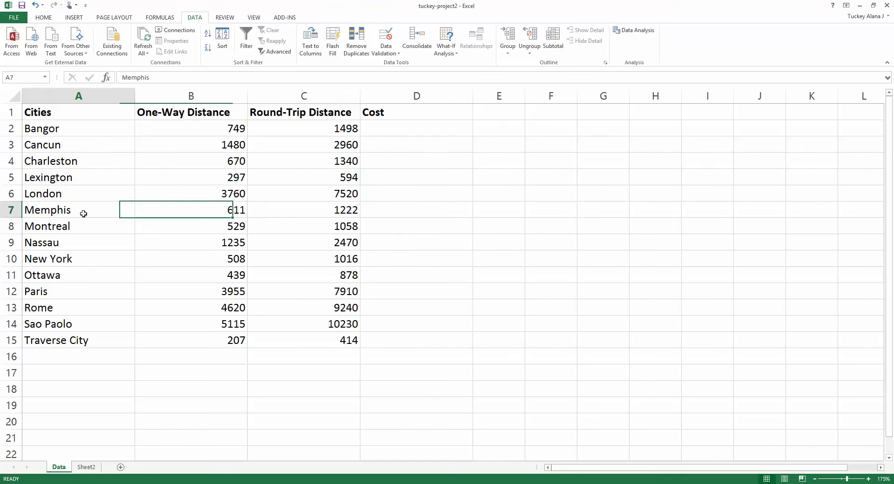
{"action": "left_click_drag", "start_coordinate": [77, 345], "coordinate": [83, 124]}
{"action": "left_click", "coordinate": [85, 122]}
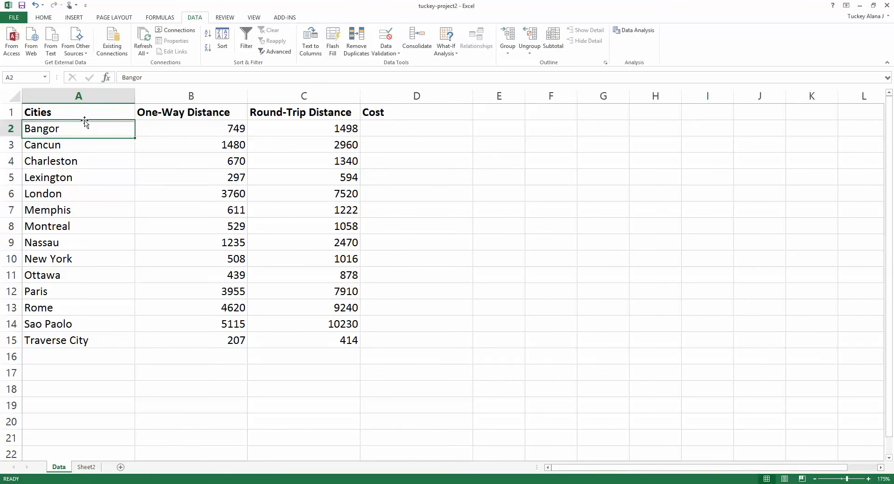
{"action": "left_click", "coordinate": [93, 115]}
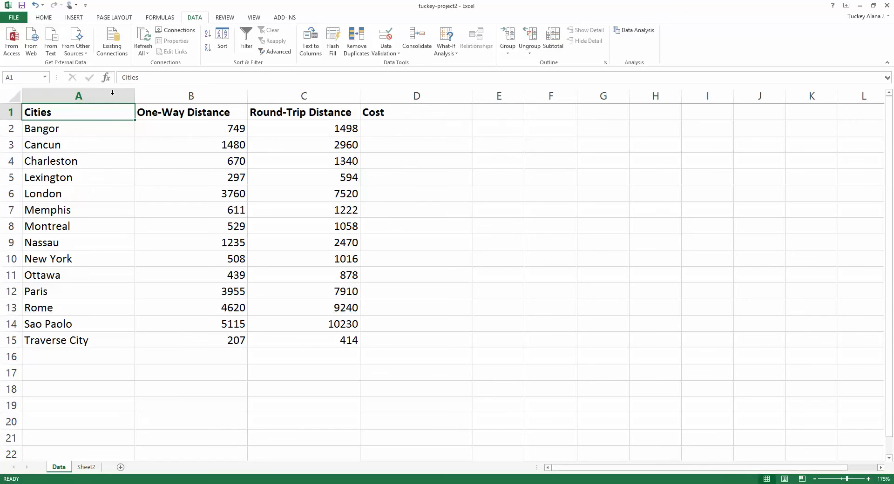
{"action": "left_click", "coordinate": [100, 138]}
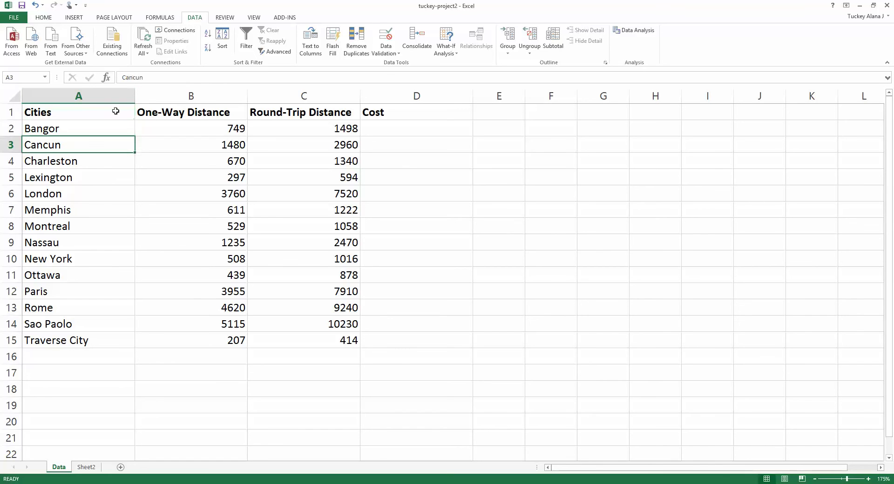
AutoFit column A to its longest name, Traverse City, and reselect the city list.
{"action": "double_click", "coordinate": [135, 92]}
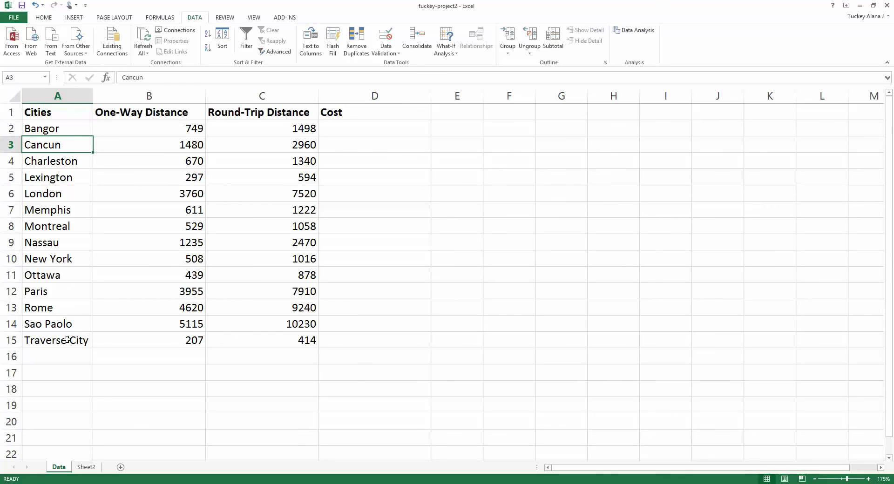
{"action": "left_click_drag", "start_coordinate": [65, 111], "coordinate": [70, 343]}
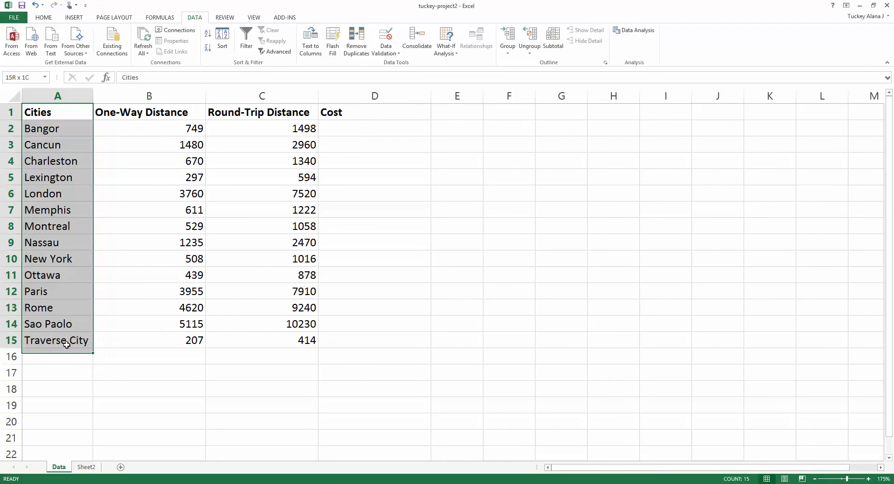
{"action": "left_click", "coordinate": [61, 341]}
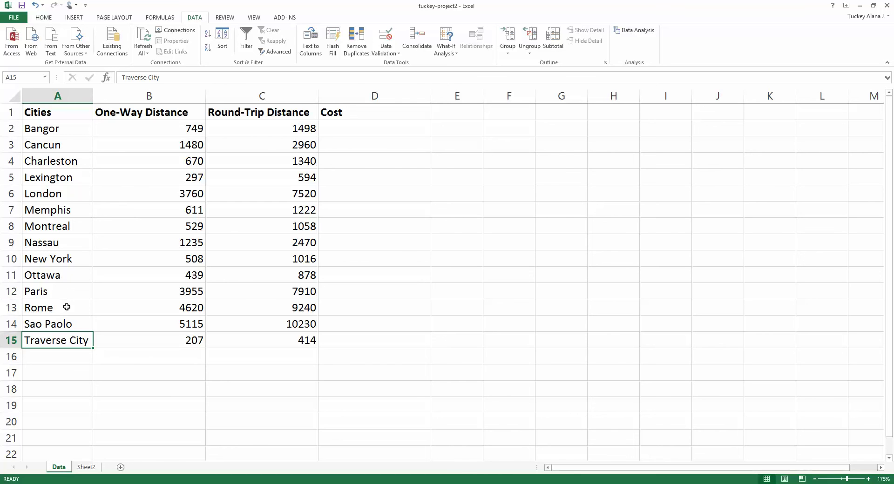
{"action": "key", "text": "alt+Tab"}
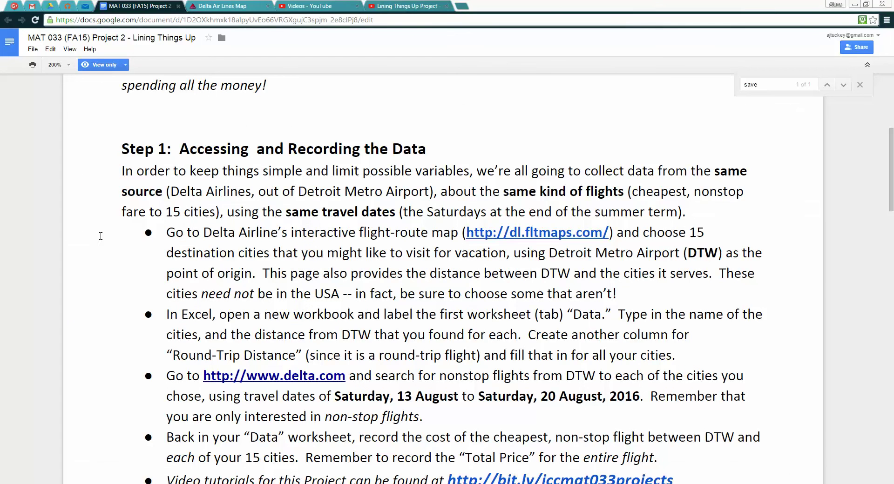
{"action": "left_click_drag", "start_coordinate": [219, 170], "coordinate": [683, 362]}
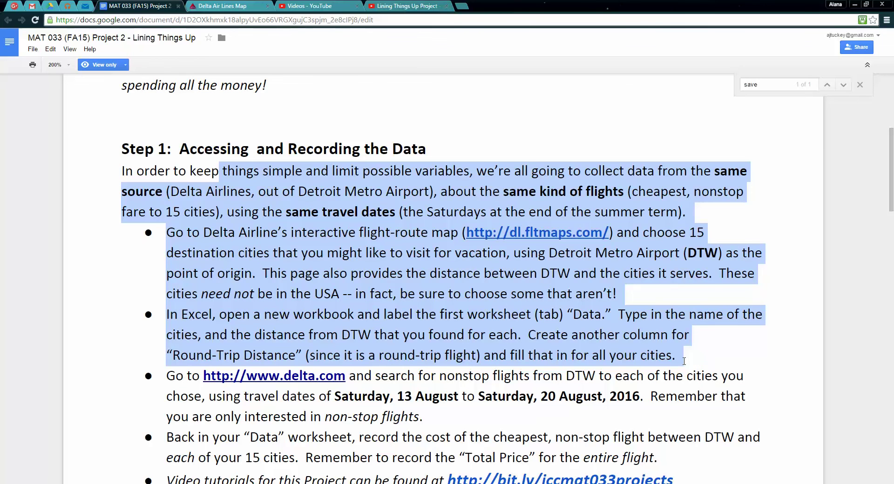
{"action": "left_click", "coordinate": [676, 357]}
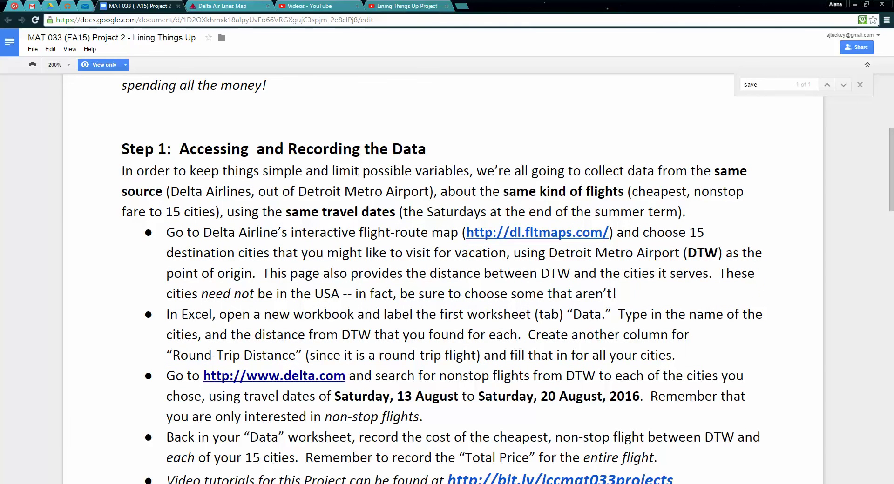
{"action": "key", "text": "alt+Tab"}
{"action": "left_click", "coordinate": [111, 346]}
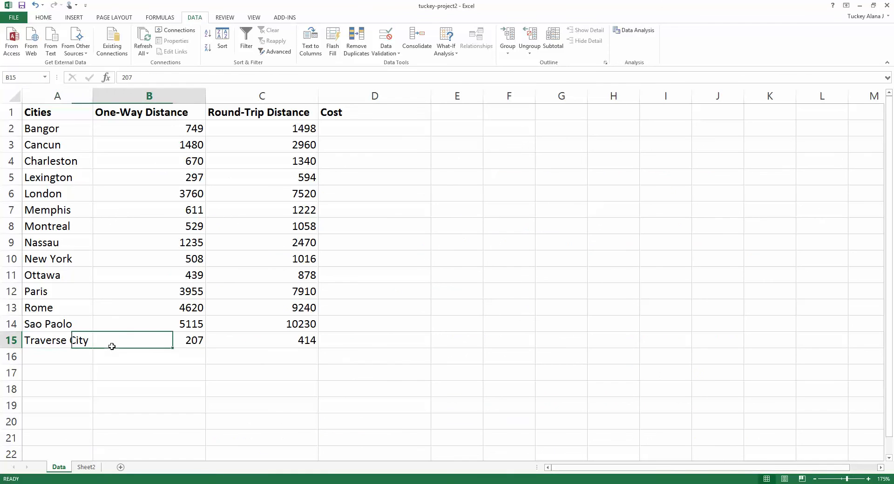
{"action": "left_click", "coordinate": [60, 435]}
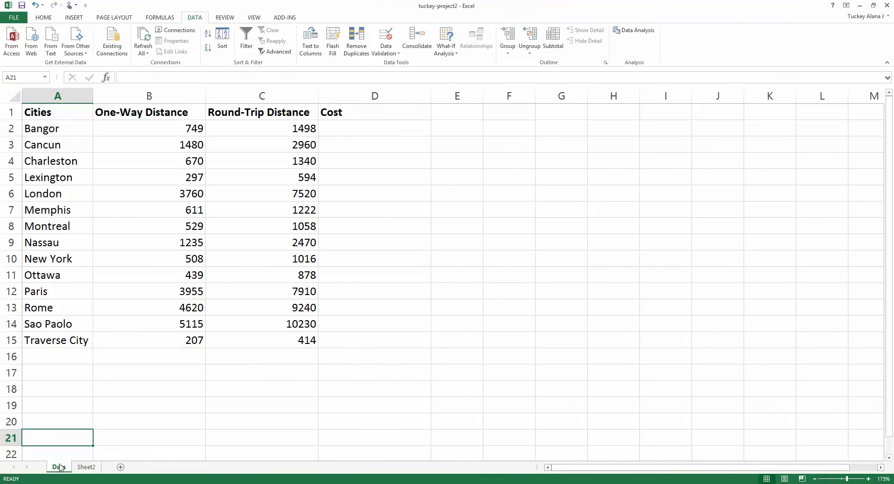